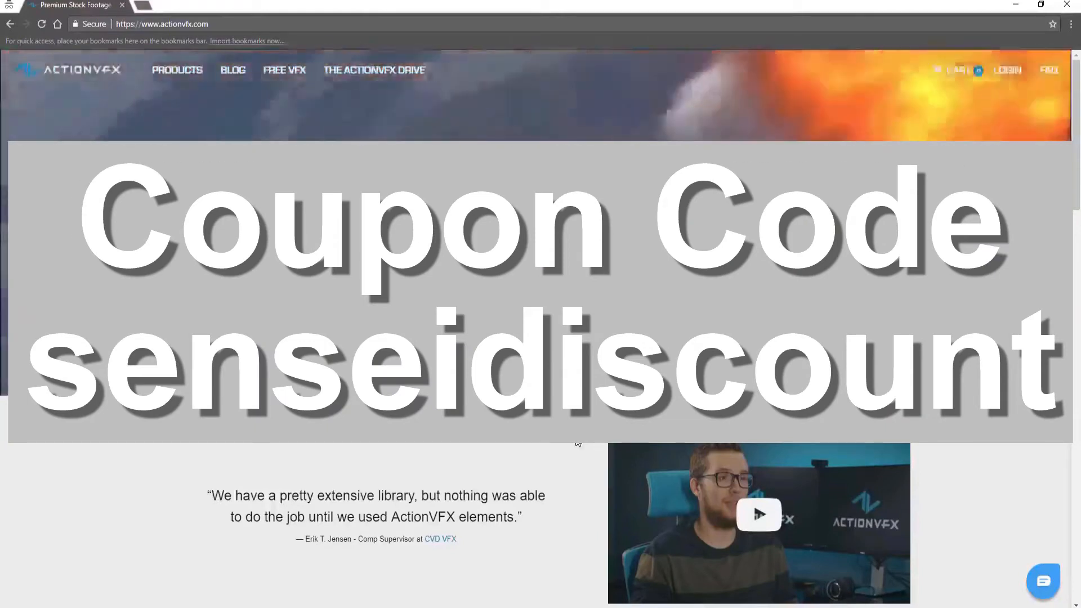
{"action": "scroll", "coordinate": [540, 338], "scroll_direction": "down", "scroll_amount": 5}
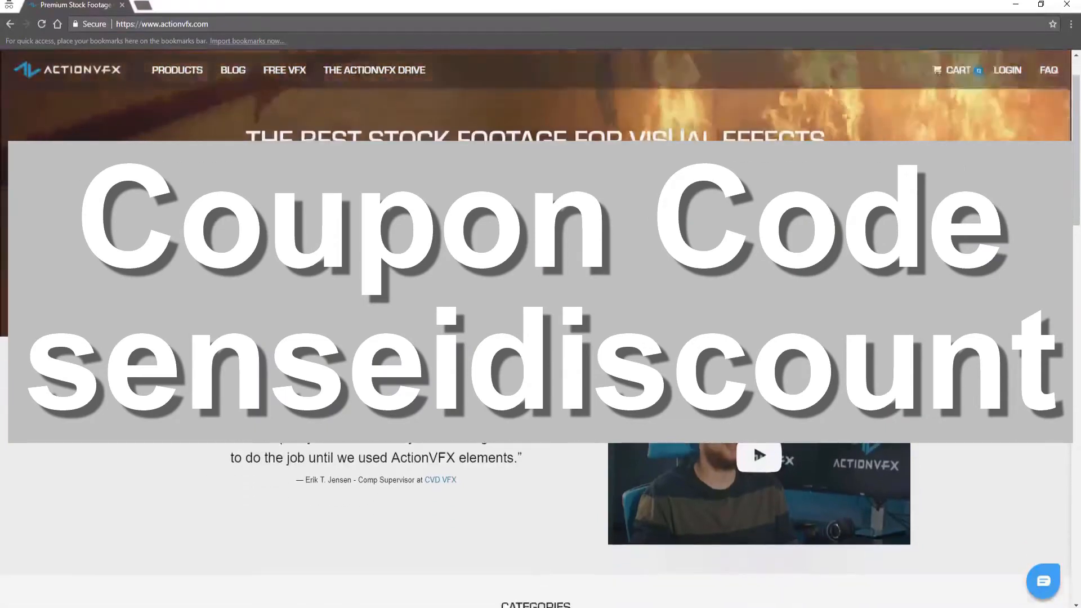
{"action": "scroll", "coordinate": [540, 338], "scroll_direction": "down", "scroll_amount": 1}
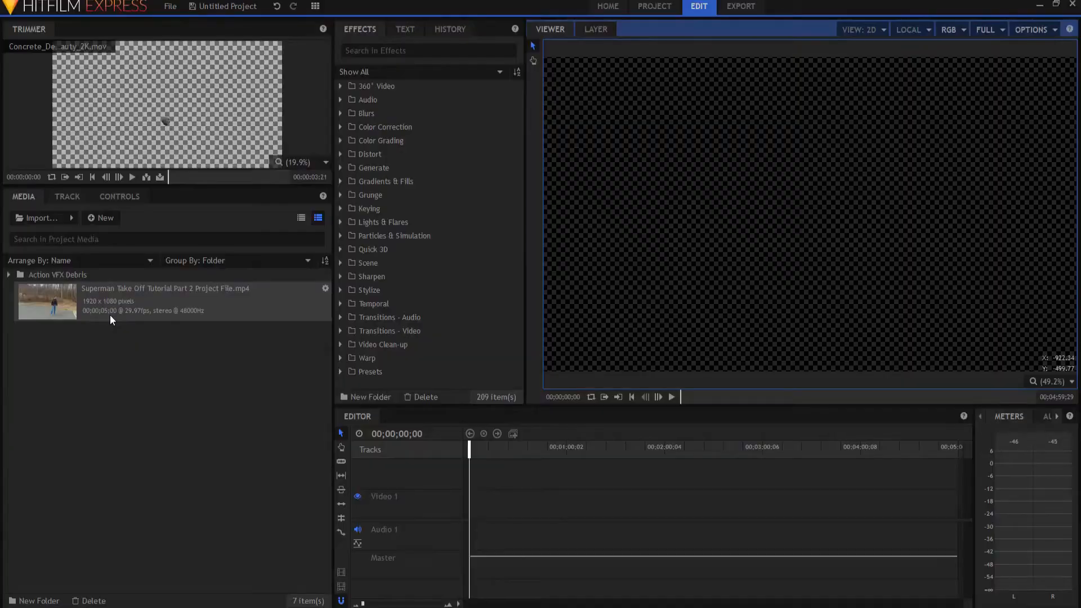
- Make a composite shot from the Superman Take Off Tutorial Part 2 Project File.mp4 clip, keeping its default properties
{"action": "right_click", "coordinate": [170, 296]}
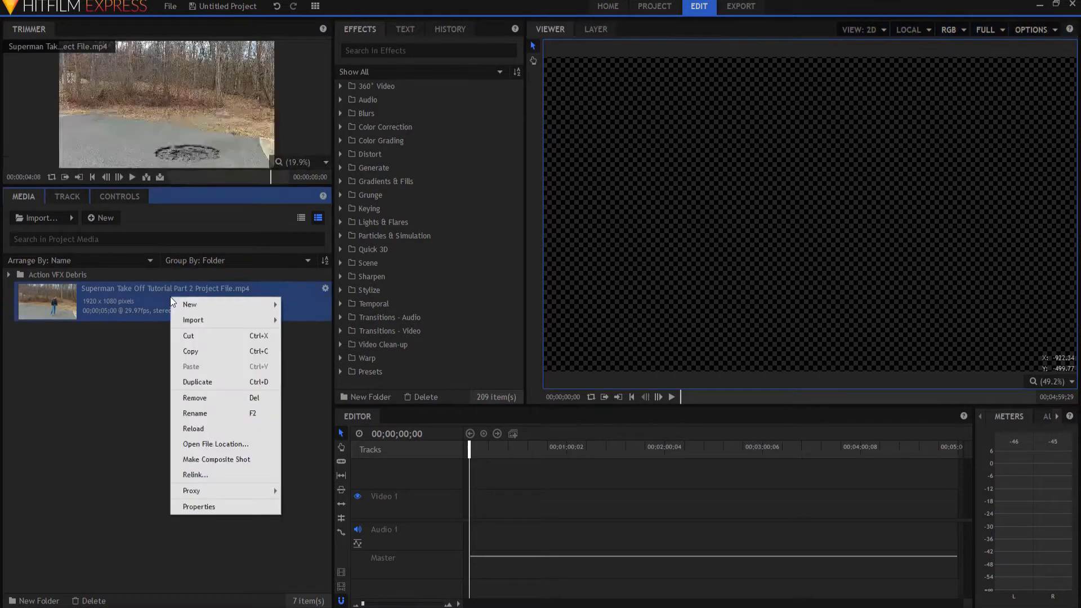
{"action": "left_click", "coordinate": [197, 460]}
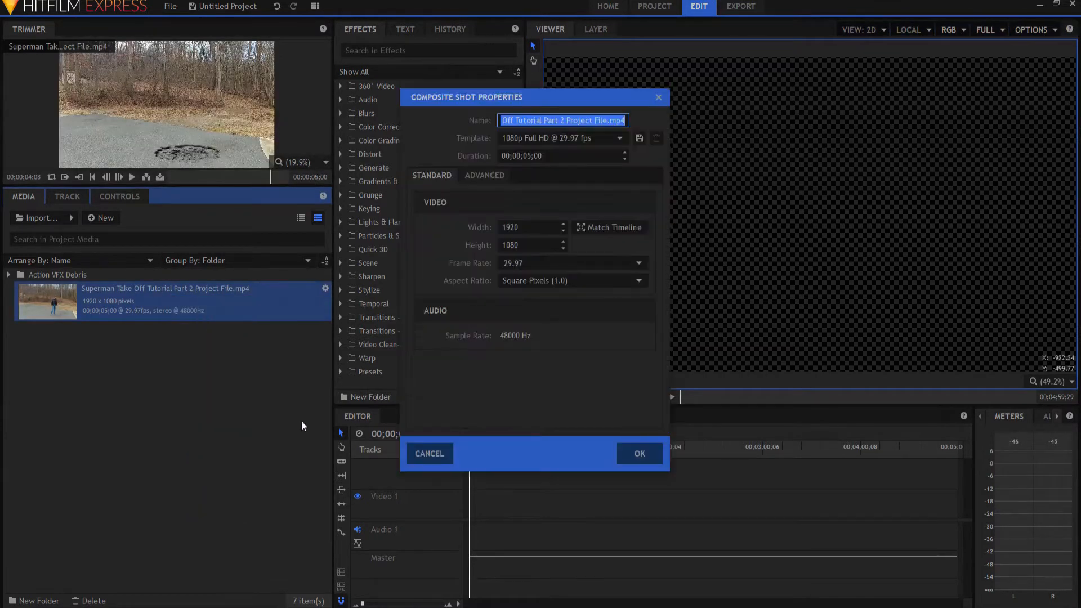
{"action": "left_click", "coordinate": [633, 453]}
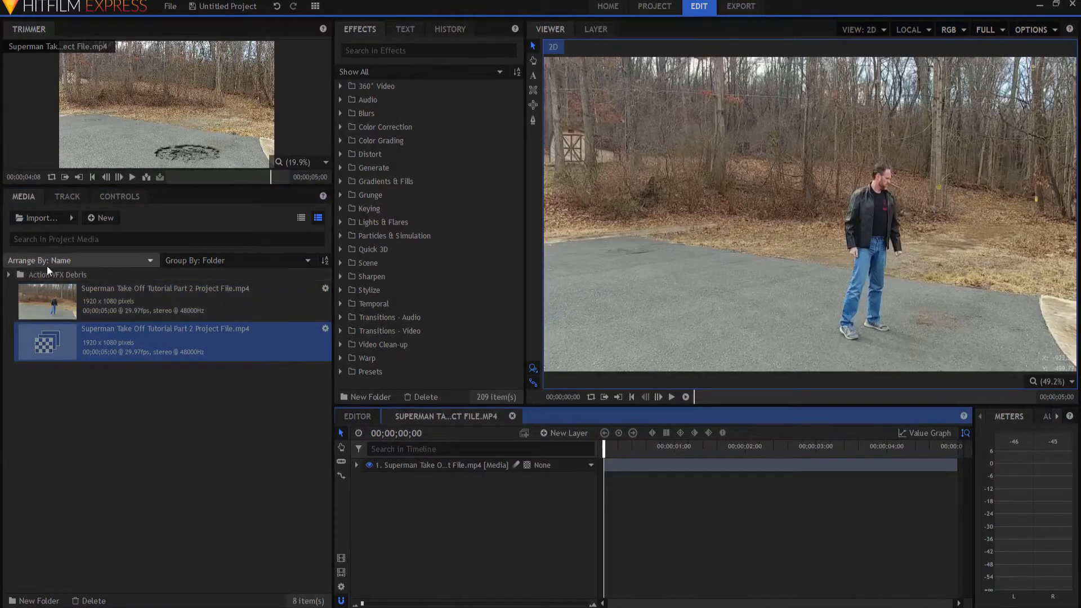
- Expand the Action VFX Debris folder and preview the Concrete_Debris_Front_1 beauty and shadow clips from their beginning
{"action": "left_click", "coordinate": [9, 274]}
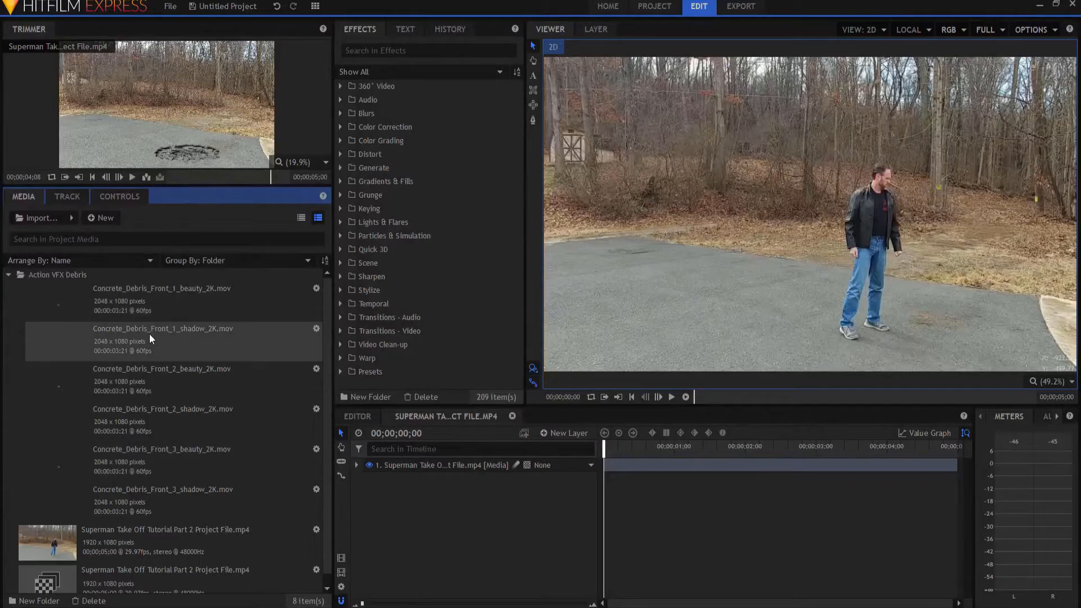
{"action": "left_click", "coordinate": [150, 295]}
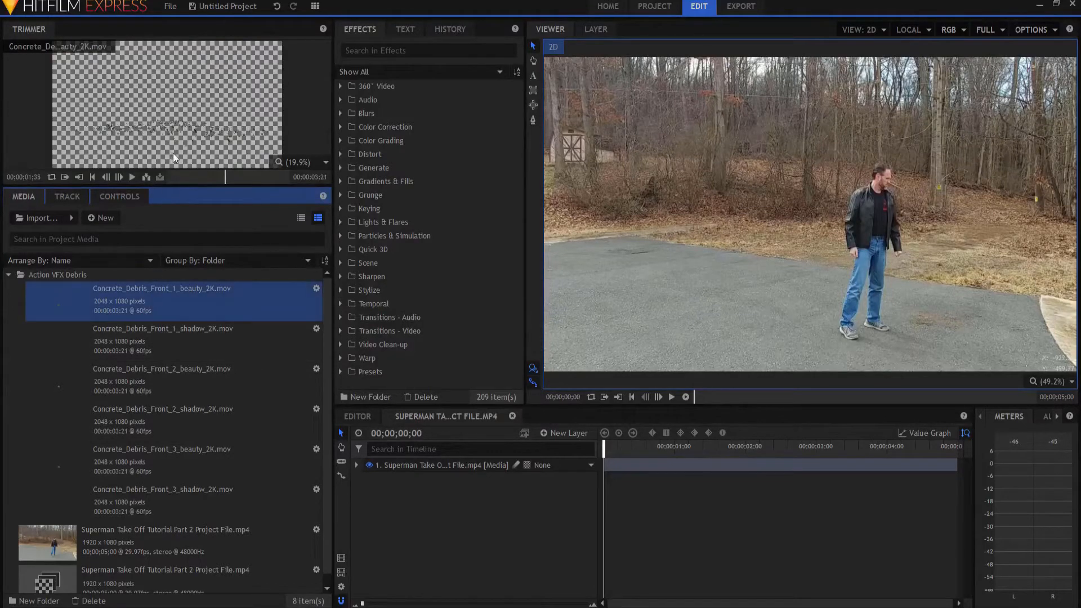
{"action": "left_click", "coordinate": [92, 177]}
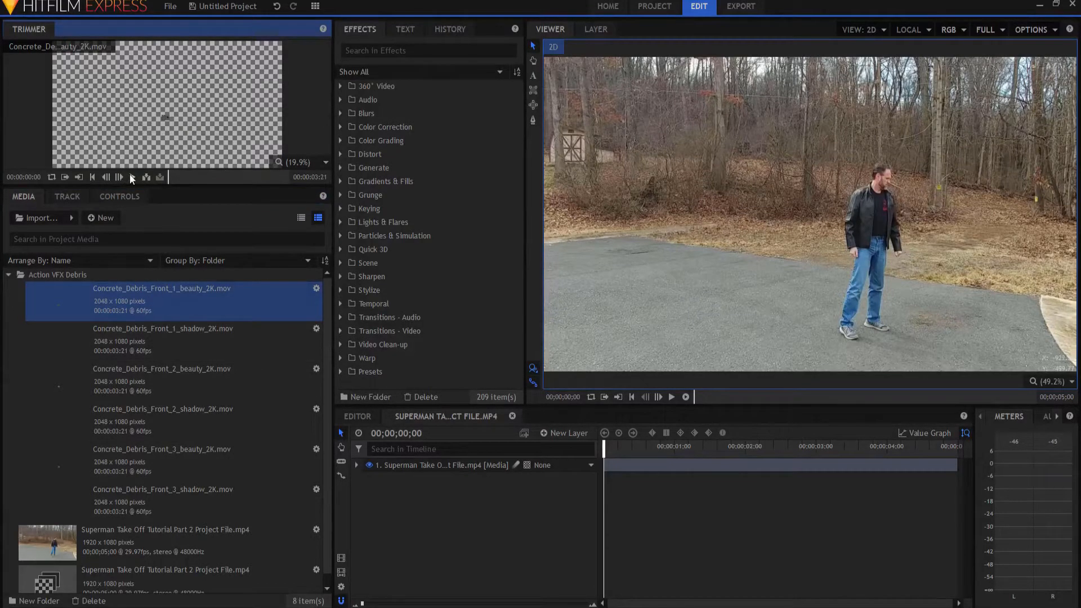
{"action": "left_click", "coordinate": [132, 176]}
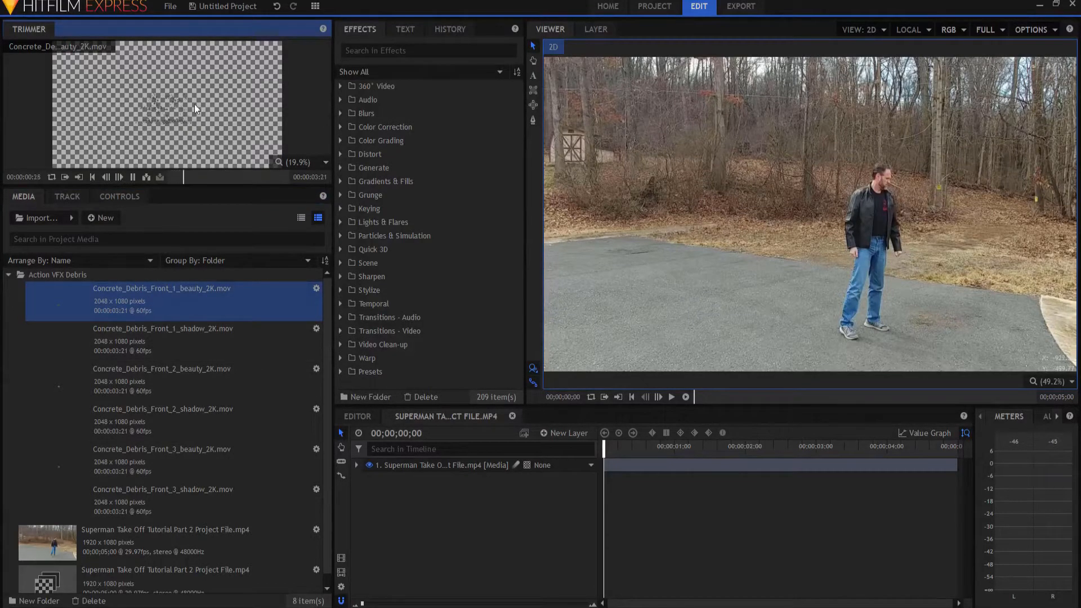
{"action": "left_click", "coordinate": [128, 329]}
{"action": "left_click", "coordinate": [93, 177]}
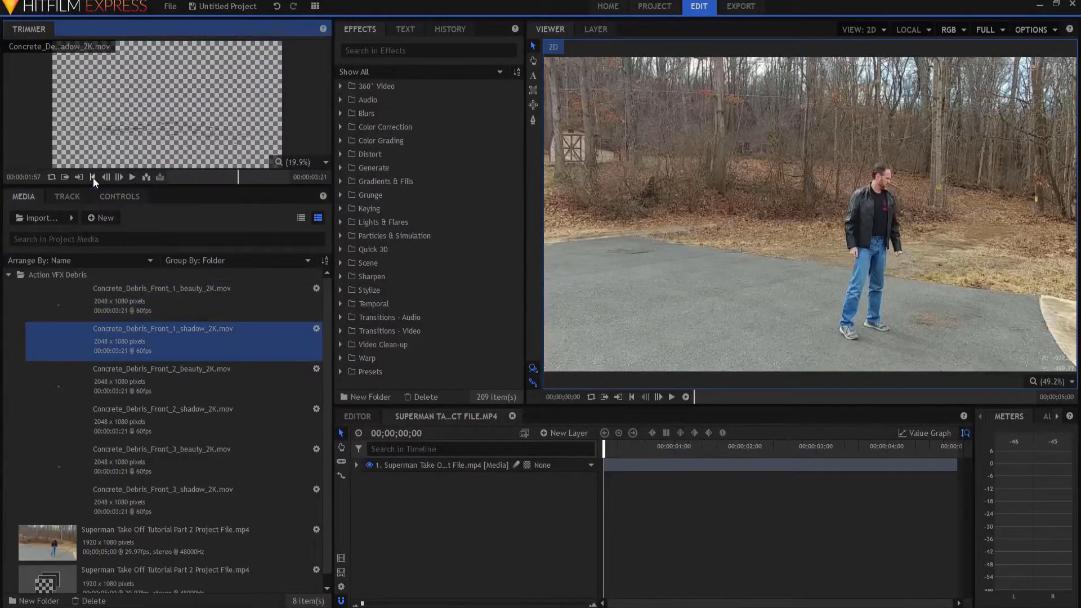
{"action": "left_click", "coordinate": [131, 177]}
{"action": "left_click", "coordinate": [93, 177]}
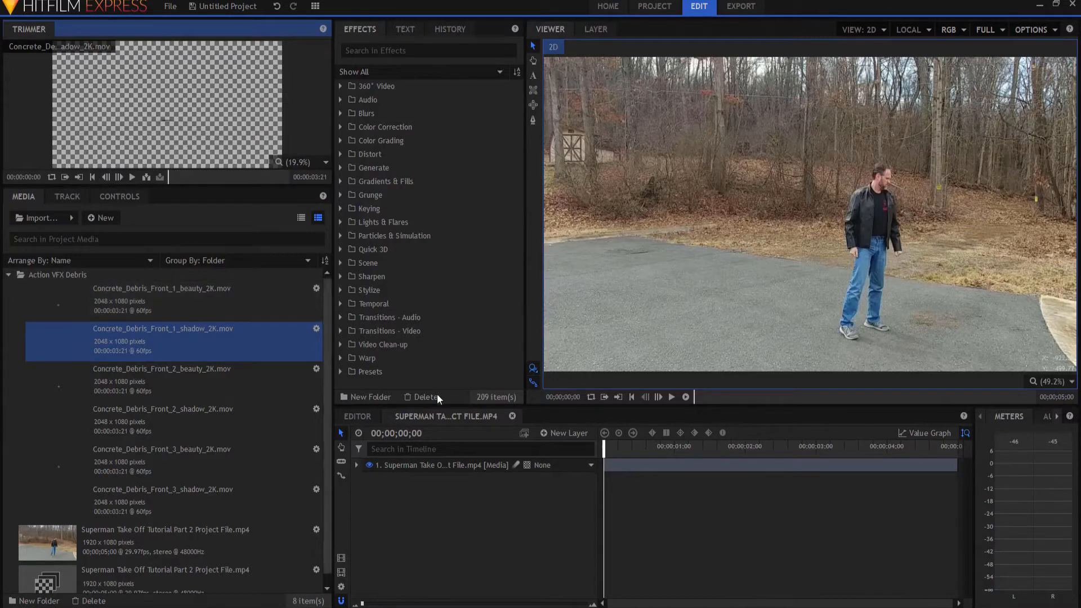
- Find the frame where the man leaves the ground and park the playhead at 00;00;02;28
{"action": "left_click_drag", "start_coordinate": [604, 448], "coordinate": [811, 449]}
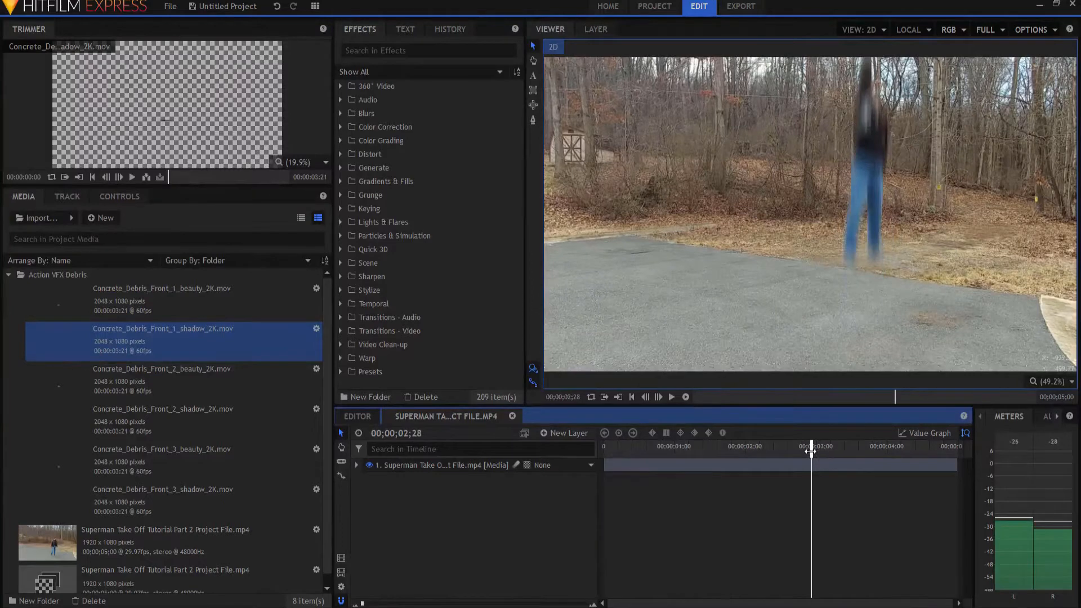
{"action": "key", "text": "comma"}
{"action": "key", "text": "period"}
{"action": "key", "text": "period"}
{"action": "key", "text": "period"}
{"action": "key", "text": "period"}
{"action": "key", "text": "period"}
{"action": "key", "text": "comma"}
{"action": "key", "text": "comma"}
{"action": "key", "text": "comma"}
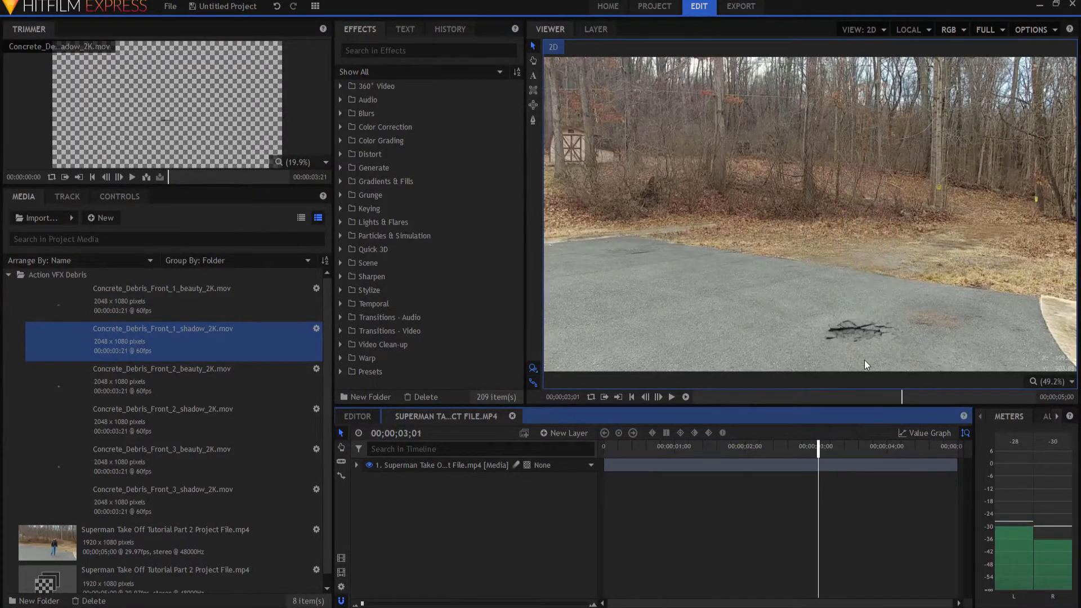
{"action": "key", "text": "comma"}
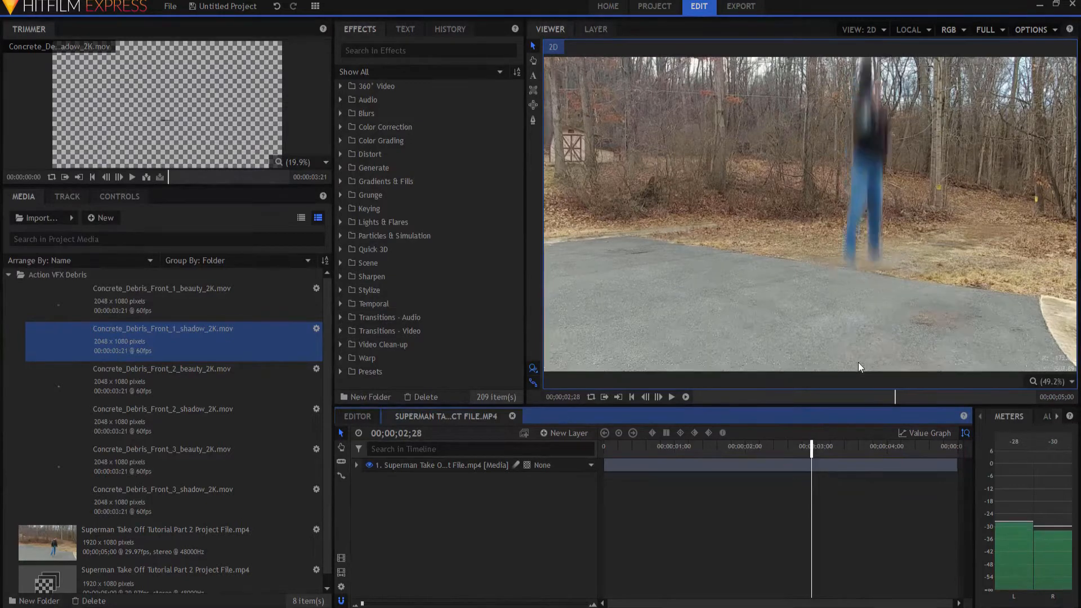
{"action": "key", "text": "period"}
{"action": "key", "text": "comma"}
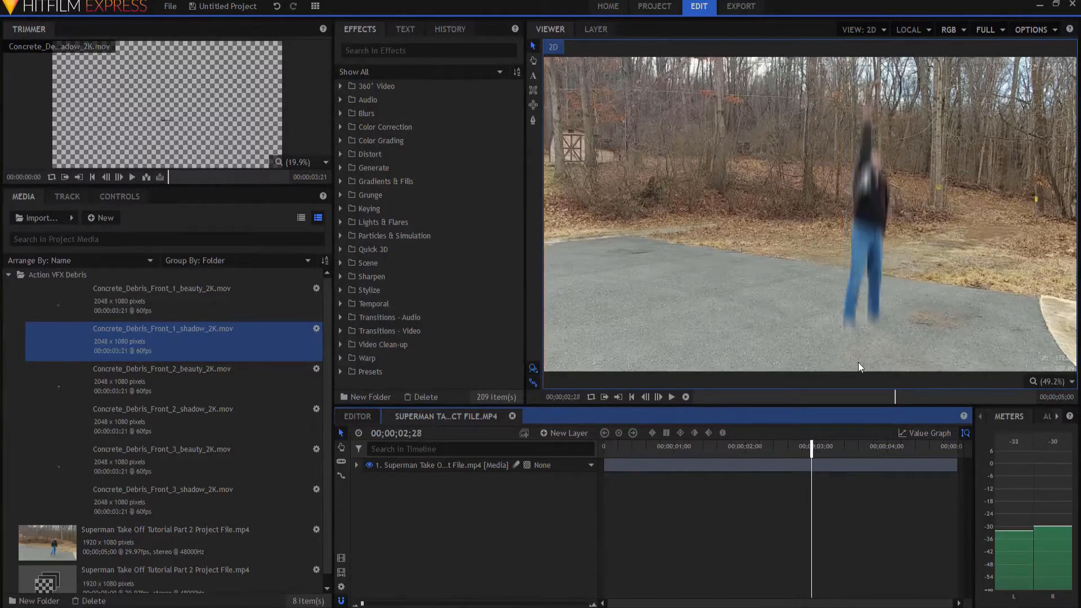
- Place the Concrete_Debris_Front_1 beauty and shadow clips above the footage, starting at 00;00;02;28, and scrub through the debris burst
{"action": "left_click", "coordinate": [135, 298]}
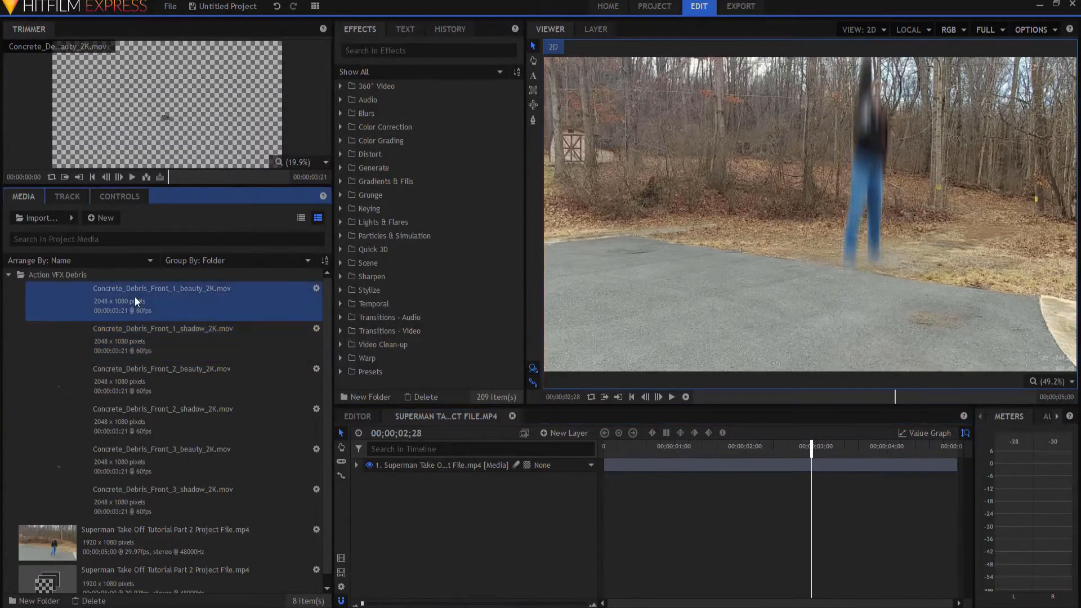
{"action": "left_click", "coordinate": [136, 338], "text": "shift"}
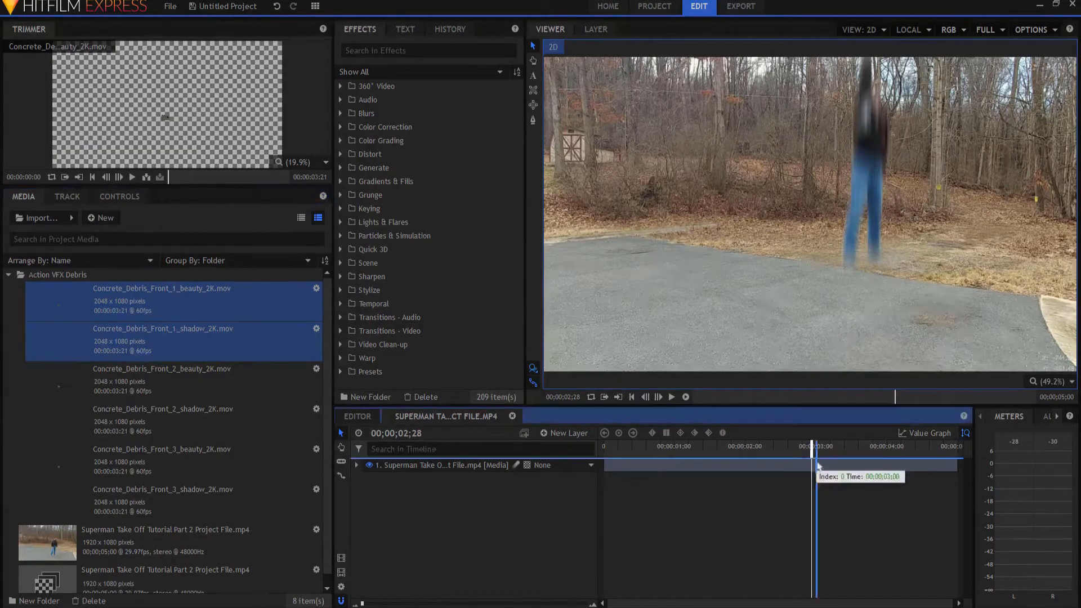
{"action": "left_click_drag", "start_coordinate": [812, 465], "coordinate": [811, 466]}
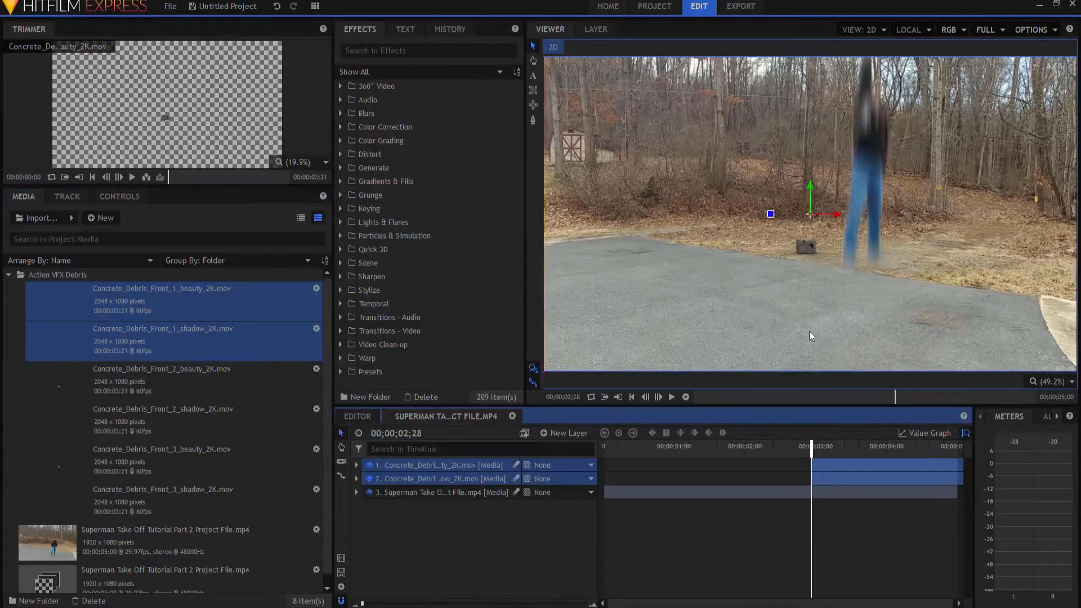
{"action": "left_click_drag", "start_coordinate": [812, 451], "coordinate": [880, 444]}
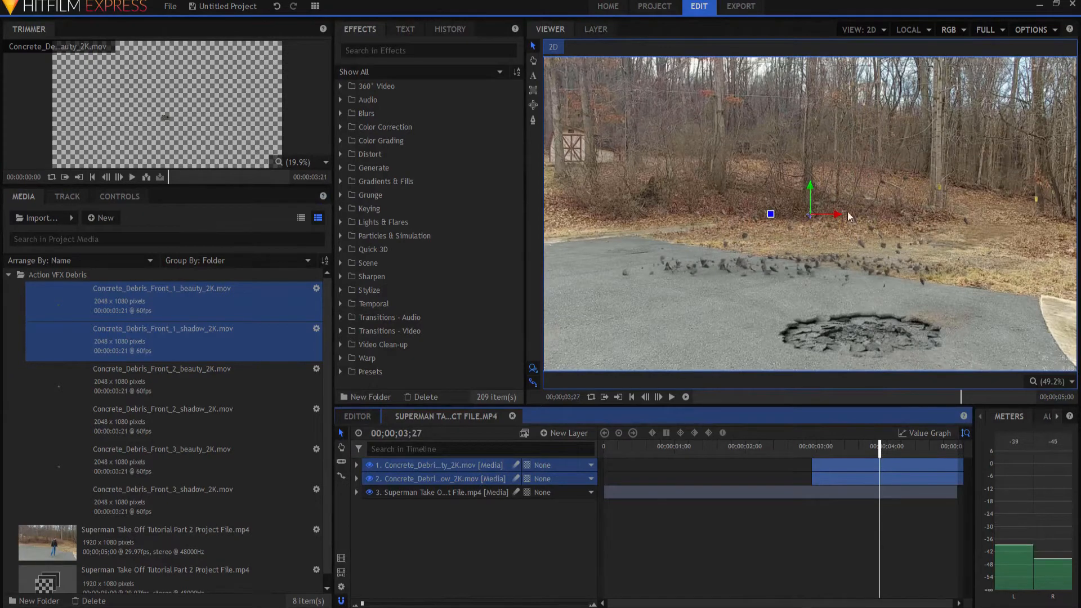
{"action": "left_click_drag", "start_coordinate": [881, 450], "coordinate": [812, 446]}
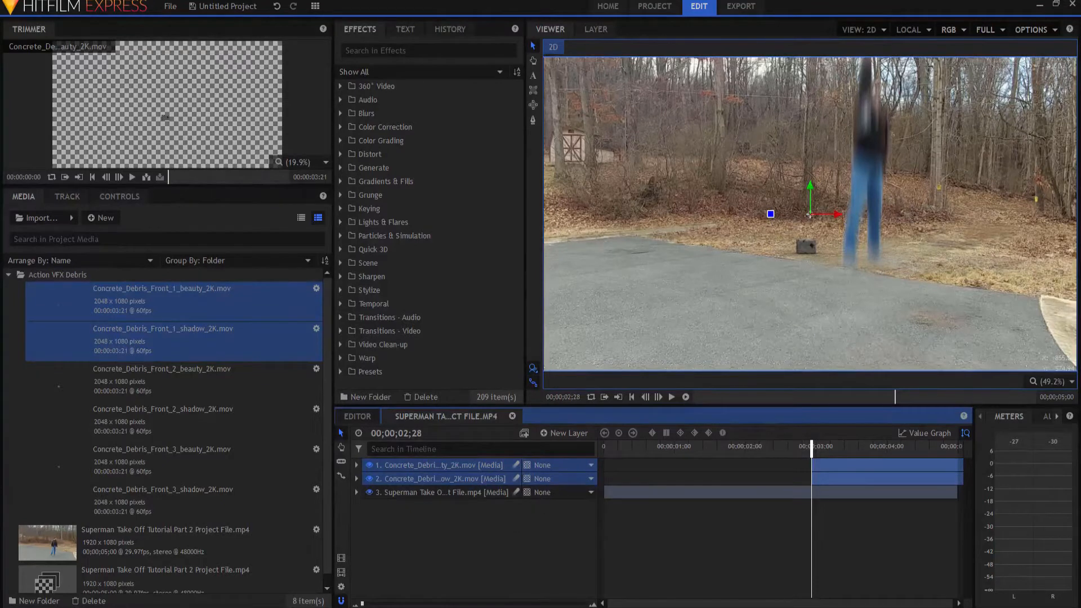
- Add a point layer to the composite shot and name it 1
{"action": "left_click", "coordinate": [556, 434]}
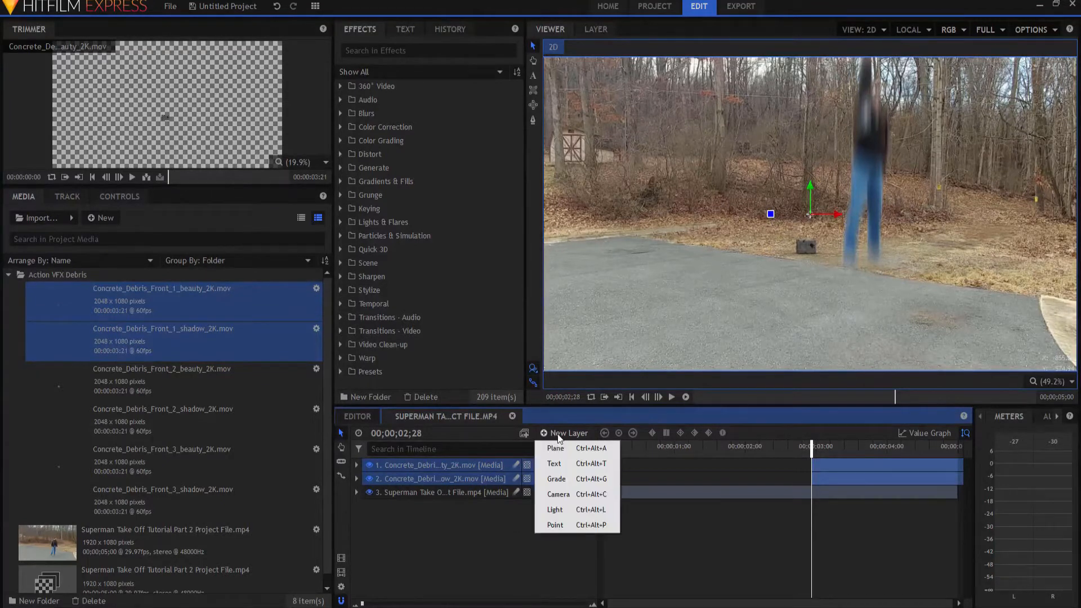
{"action": "left_click", "coordinate": [556, 520]}
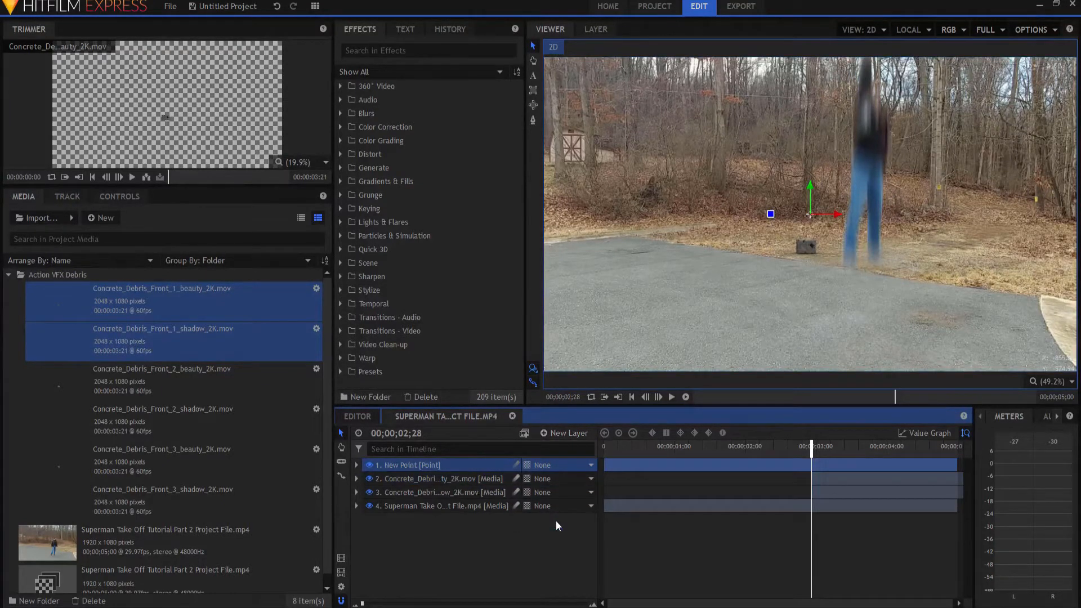
{"action": "double_click", "coordinate": [411, 460]}
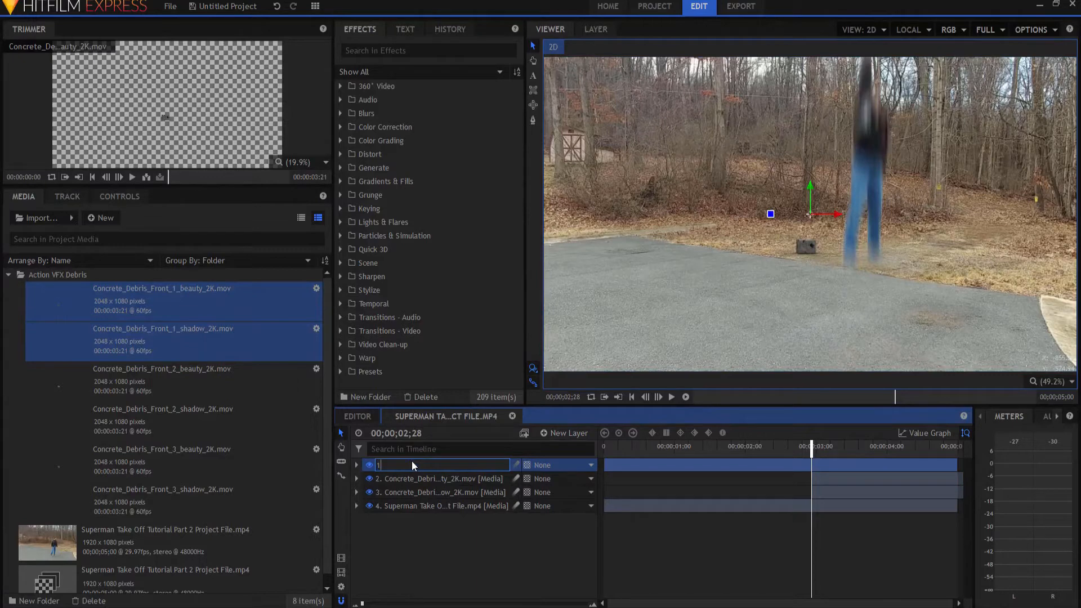
{"action": "key", "text": "Return"}
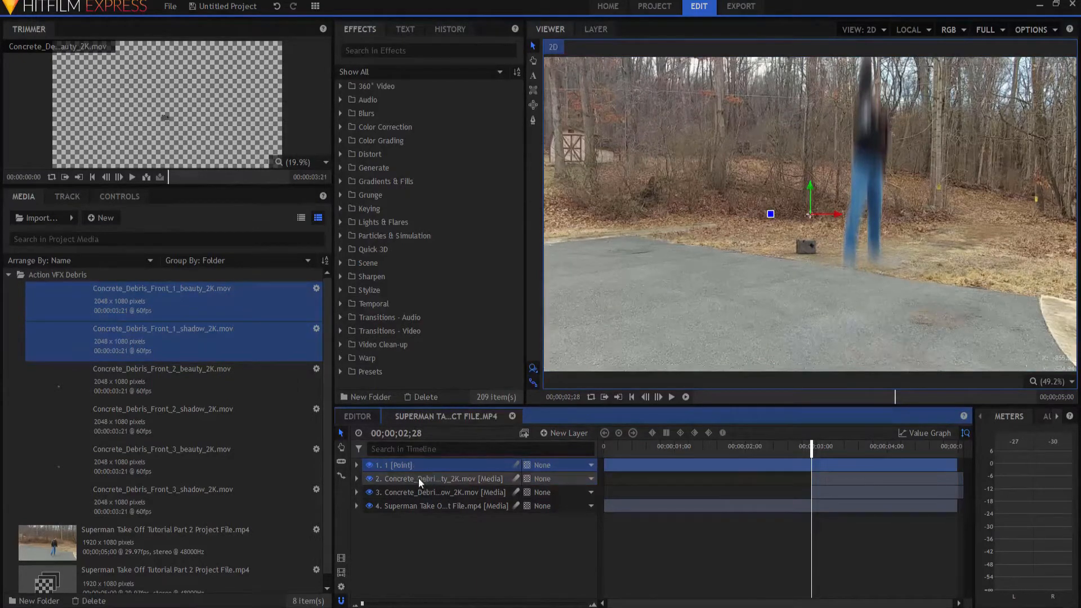
- Parent both Concrete_Debris_Front_1 layers to point layer 1
{"action": "left_click", "coordinate": [418, 478]}
{"action": "left_click", "coordinate": [418, 492], "text": "shift"}
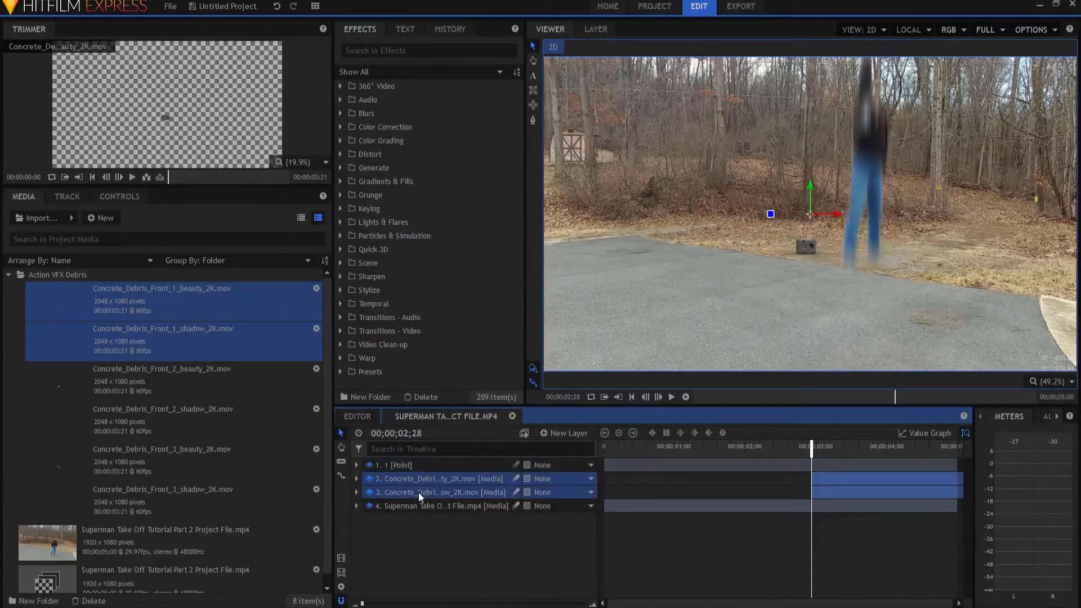
{"action": "left_click", "coordinate": [560, 478]}
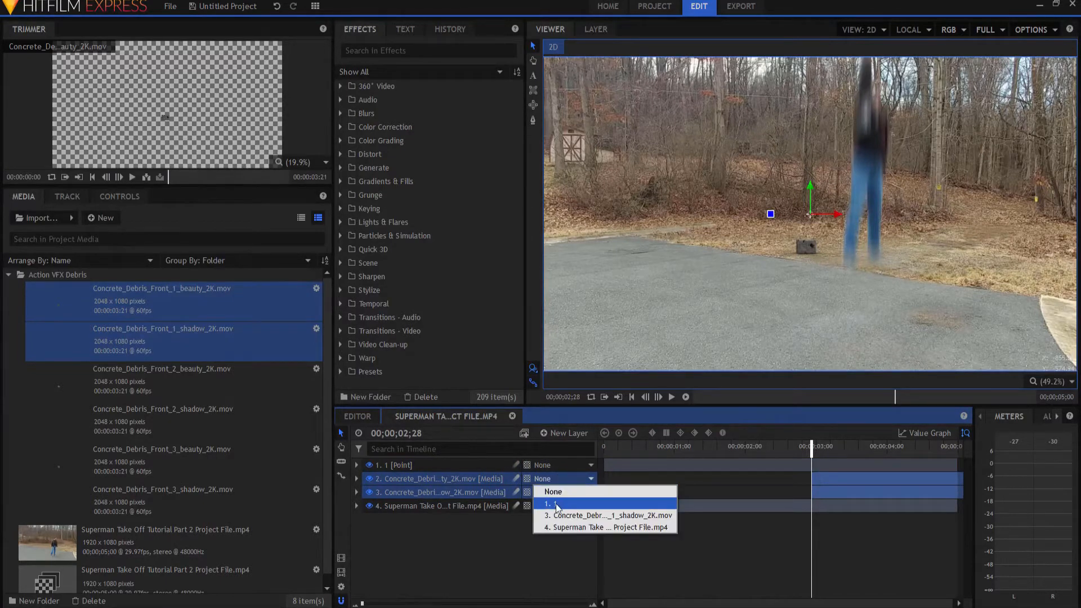
{"action": "left_click", "coordinate": [558, 504]}
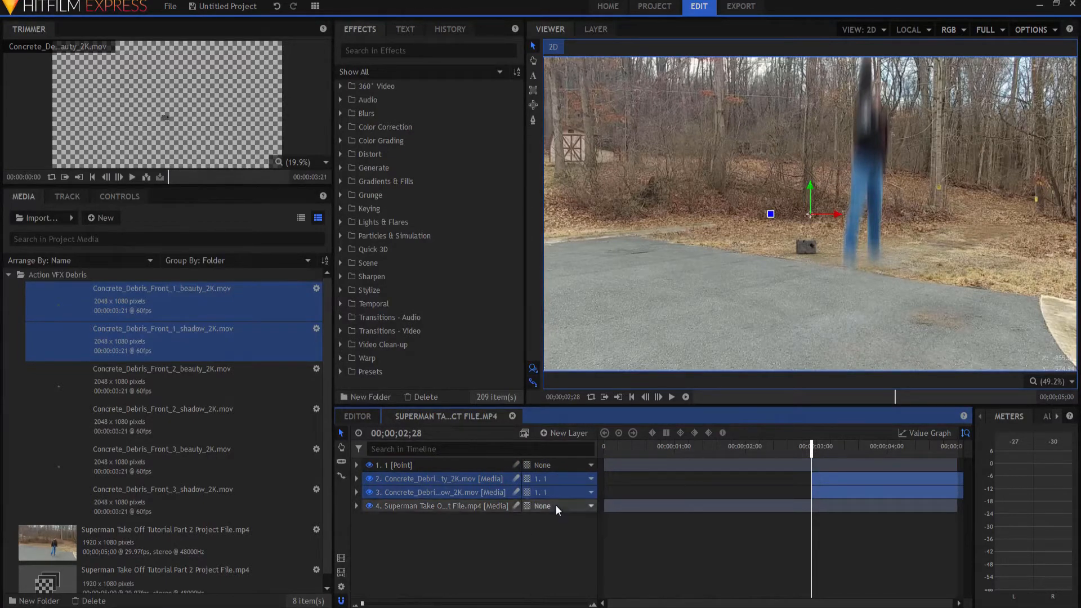
- Move point layer 1 down and right until the debris sits on the pavement crater beneath the man's take-off spot
{"action": "left_click", "coordinate": [401, 465]}
{"action": "left_click_drag", "start_coordinate": [833, 214], "coordinate": [867, 255]}
{"action": "key", "text": "Left"}
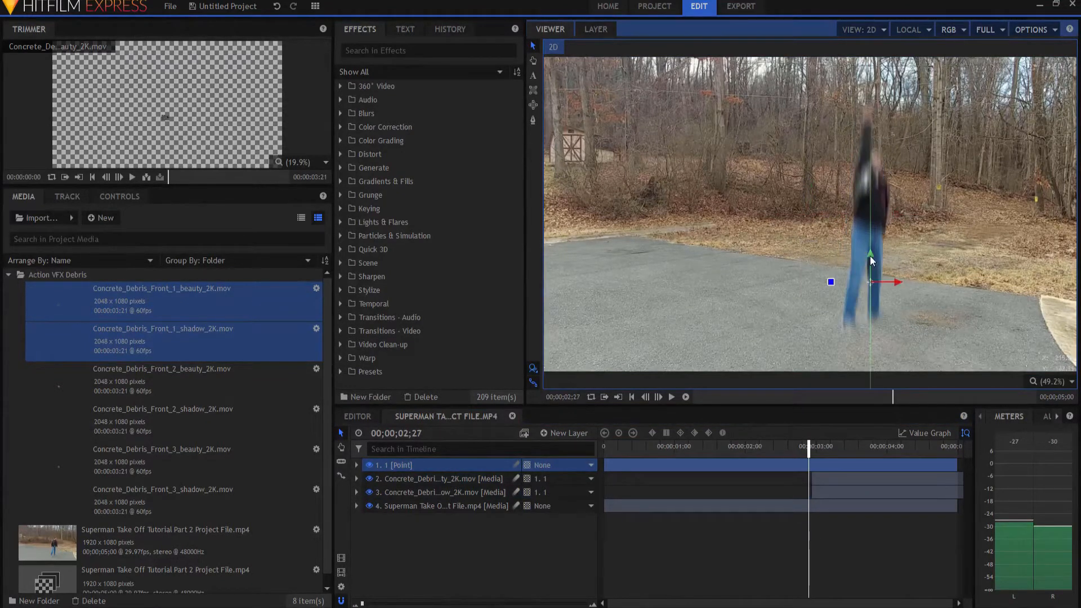
{"action": "key", "text": "Right"}
{"action": "key", "text": "Right"}
{"action": "key", "text": "Right"}
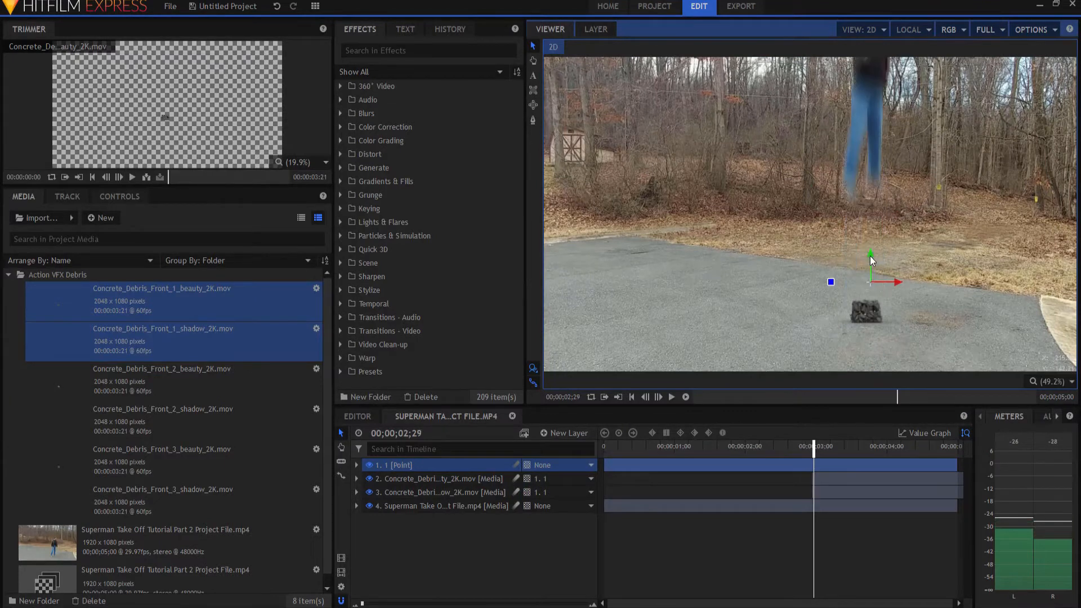
{"action": "left_click_drag", "start_coordinate": [870, 255], "coordinate": [870, 262]}
- Step through the frames back to 00;00;04;03 to examine how the debris lands around the crater
{"action": "key", "text": "Right"}
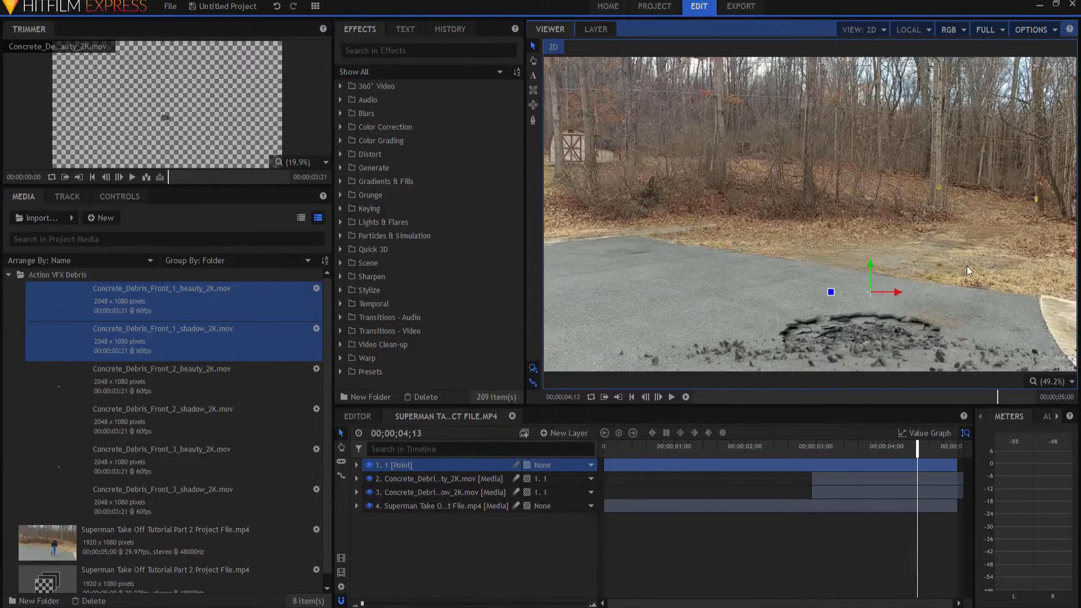
{"action": "key", "text": "Left"}
{"action": "key", "text": "Left"}
{"action": "key", "text": "Left"}
{"action": "key", "text": "Left"}
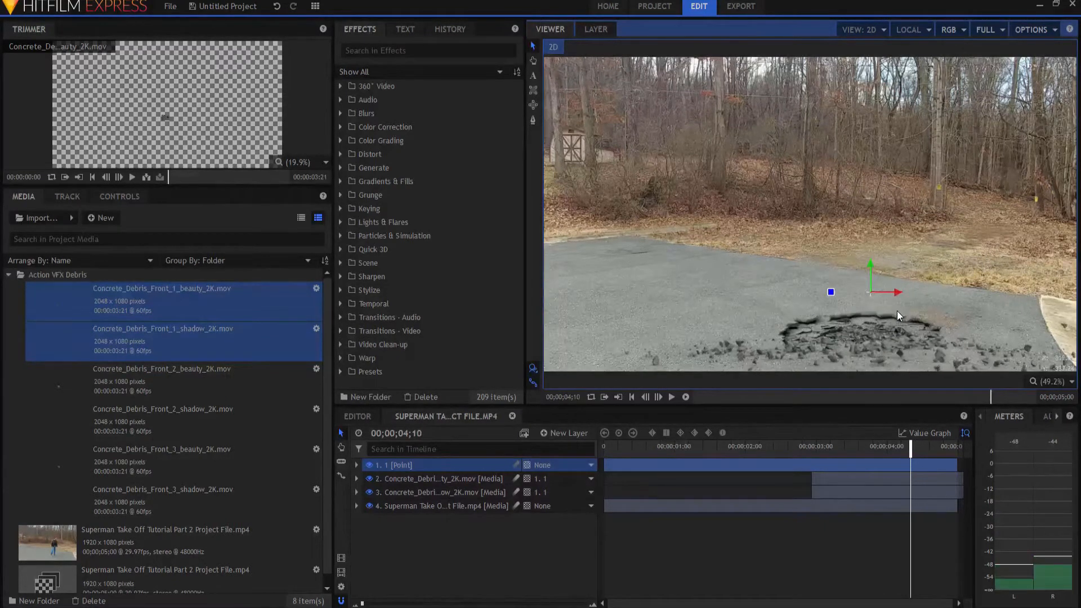
{"action": "key", "text": "Left"}
{"action": "key", "text": "Left"}
{"action": "key", "text": "Left"}
{"action": "key", "text": "Left"}
{"action": "key", "text": "Left"}
{"action": "key", "text": "Left"}
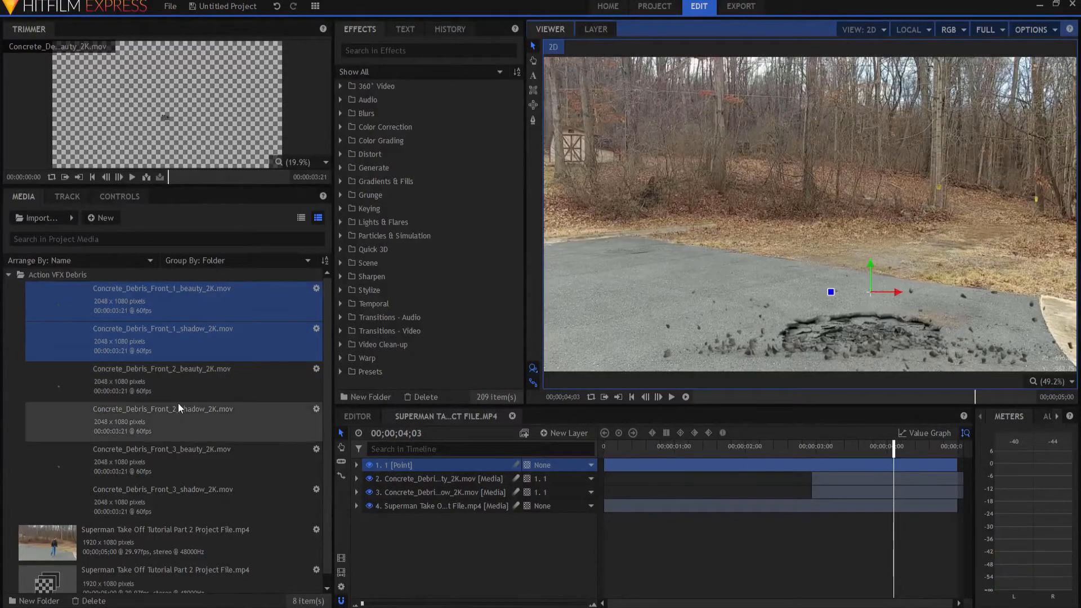
- Add the Concrete_Debris_Front_2 beauty and shadow clips as the topmost layers, starting at 00;00;02;28 with the first debris pair
{"action": "left_click", "coordinate": [153, 371]}
{"action": "left_click", "coordinate": [147, 417], "text": "shift"}
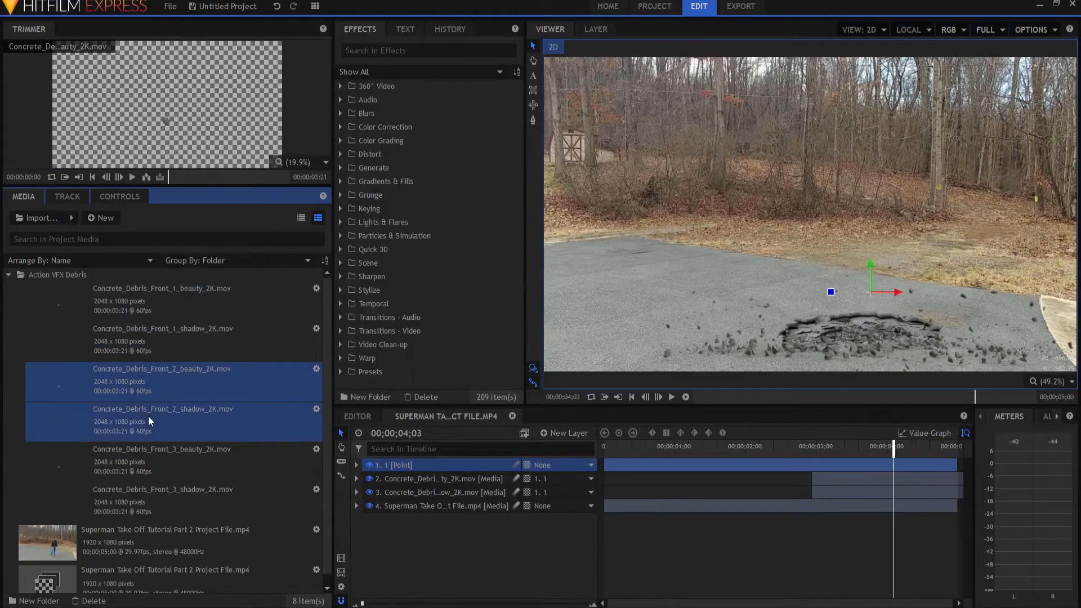
{"action": "left_click_drag", "start_coordinate": [126, 384], "coordinate": [825, 466]}
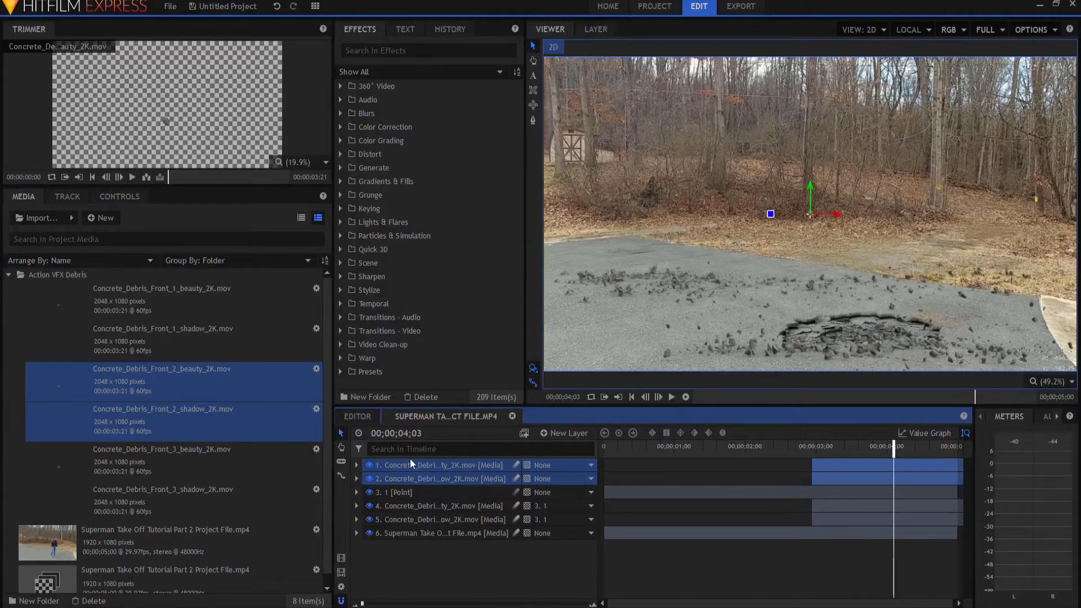
- Create a new point layer above the Concrete_Debris_Front_2 layers and name it 2
{"action": "left_click", "coordinate": [561, 432]}
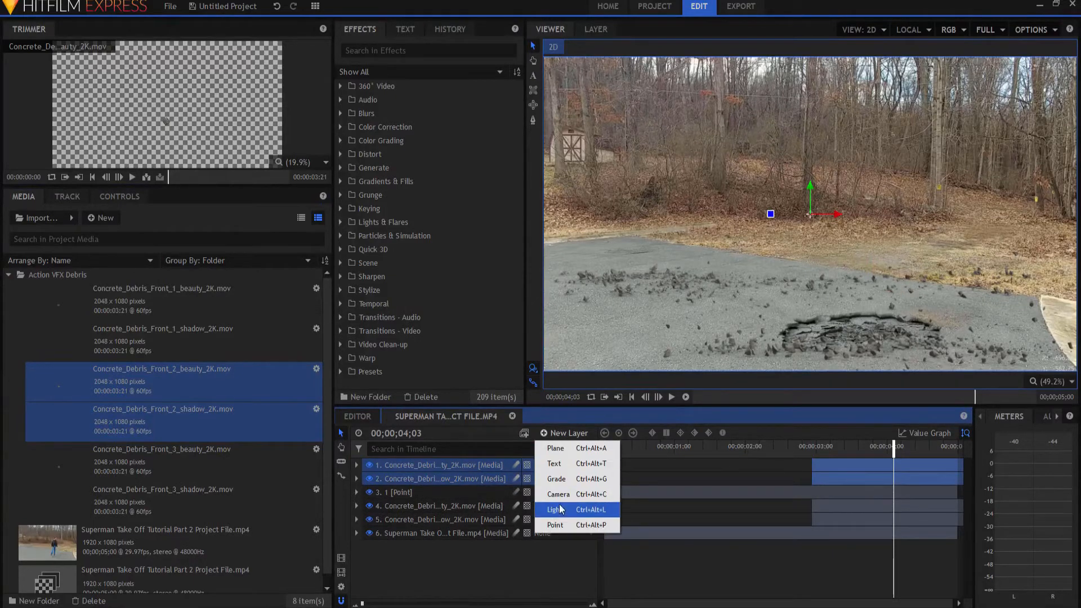
{"action": "left_click", "coordinate": [556, 525]}
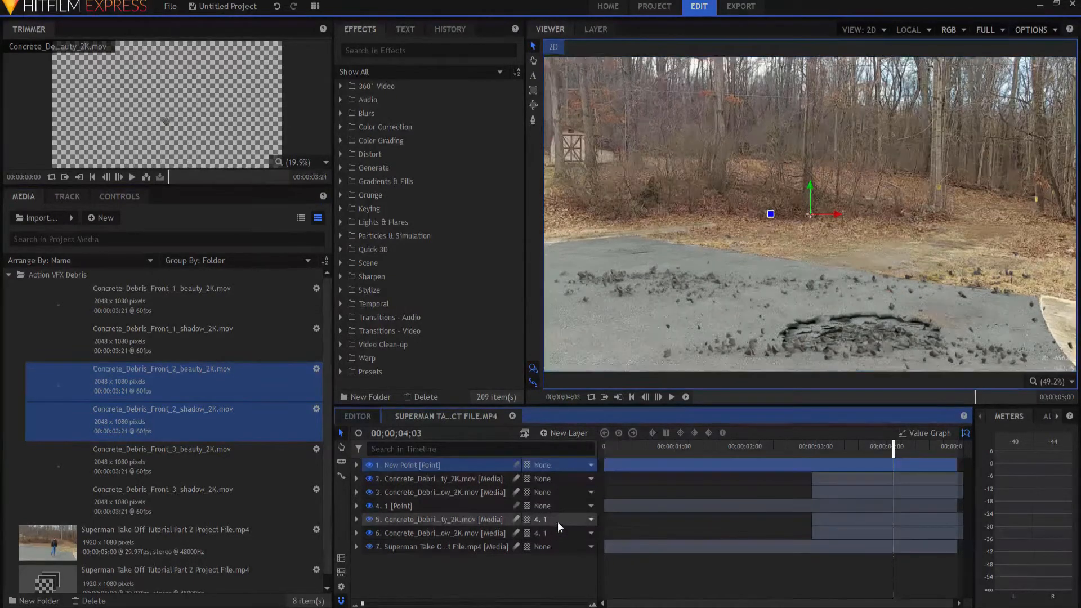
{"action": "double_click", "coordinate": [414, 465]}
{"action": "type", "text": "2"}
{"action": "key", "text": "Return"}
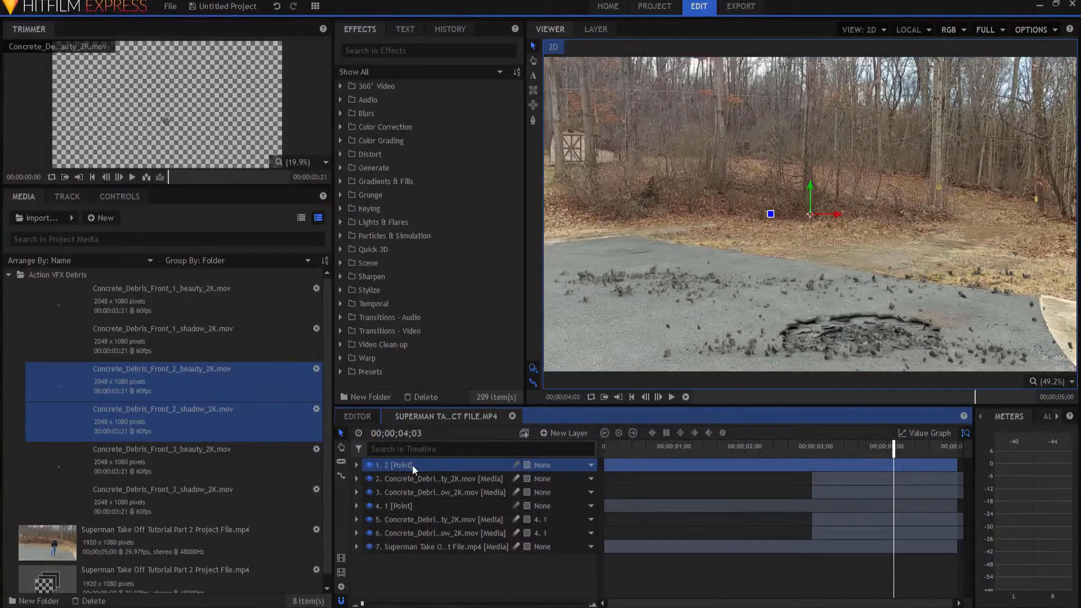
- Parent the Concrete_Debris_Front_2 beauty and shadow layers to point layer 2
{"action": "left_click", "coordinate": [434, 480]}
{"action": "left_click", "coordinate": [429, 491], "text": "ctrl"}
{"action": "left_click", "coordinate": [545, 480]}
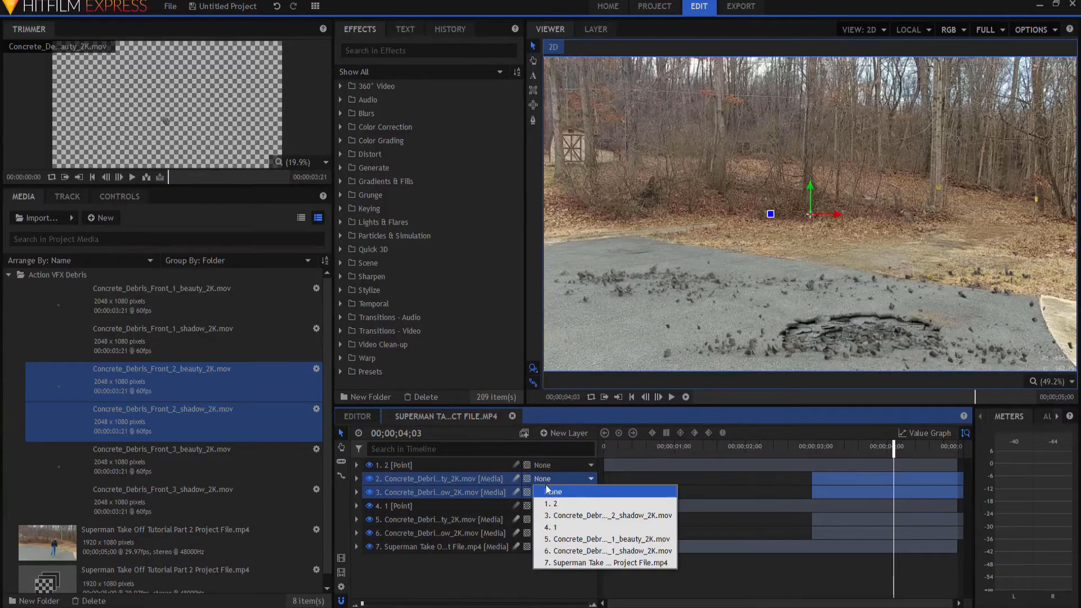
{"action": "left_click", "coordinate": [554, 503]}
- Move point layer 2 right and down so its debris lines up above the first debris at 00;00;02;28
{"action": "left_click", "coordinate": [400, 468]}
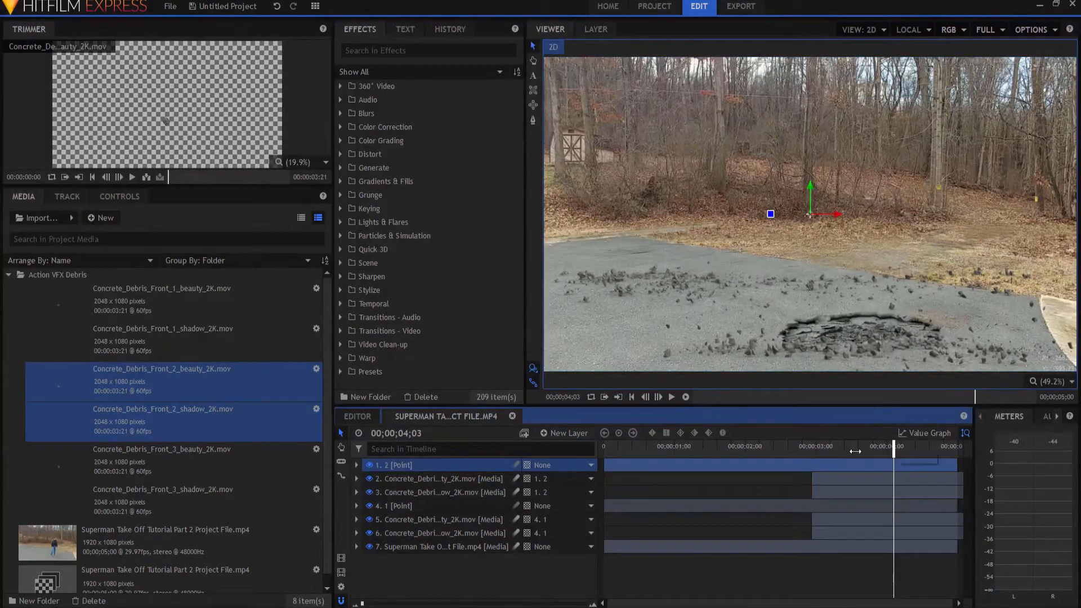
{"action": "left_click_drag", "start_coordinate": [893, 445], "coordinate": [812, 446]}
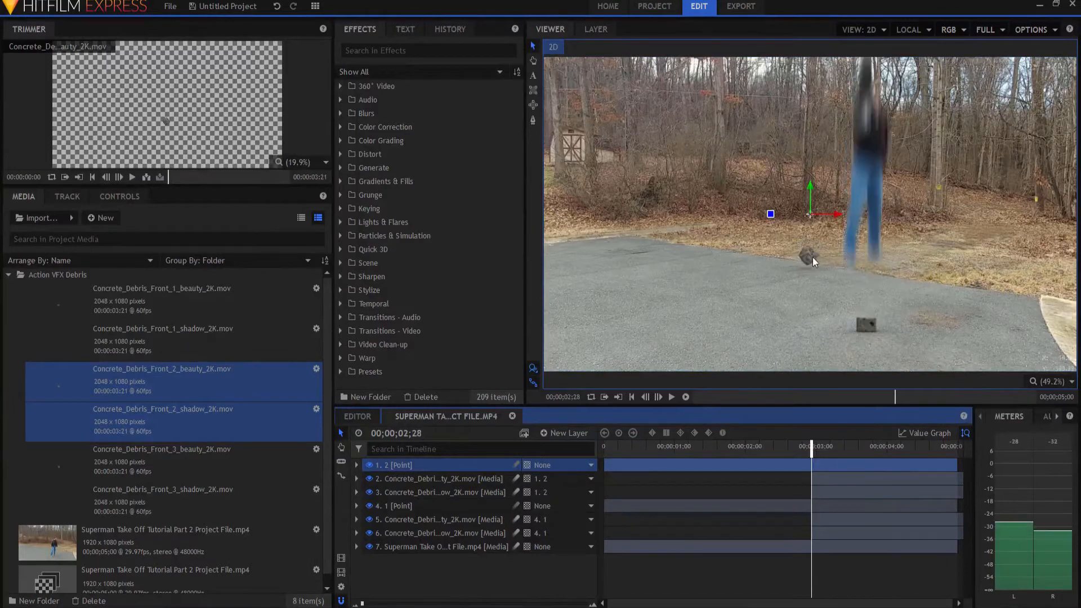
{"action": "left_click_drag", "start_coordinate": [812, 446], "coordinate": [902, 450]}
{"action": "left_click_drag", "start_coordinate": [810, 194], "coordinate": [902, 261]}
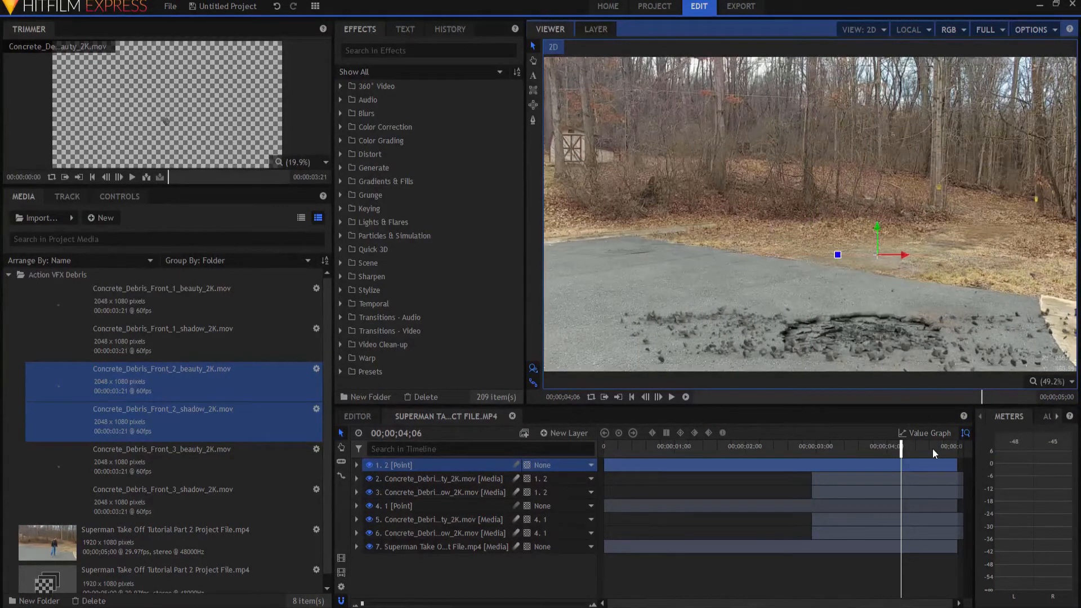
{"action": "left_click_drag", "start_coordinate": [901, 446], "coordinate": [824, 440]}
{"action": "left_click_drag", "start_coordinate": [821, 440], "coordinate": [822, 438]}
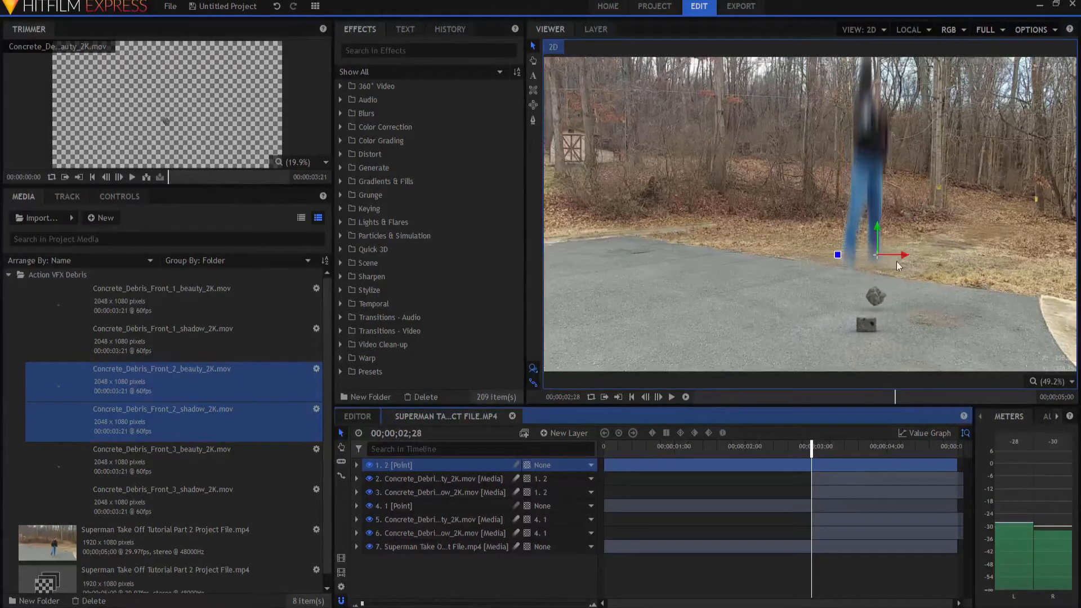
{"action": "left_click_drag", "start_coordinate": [903, 256], "coordinate": [894, 258]}
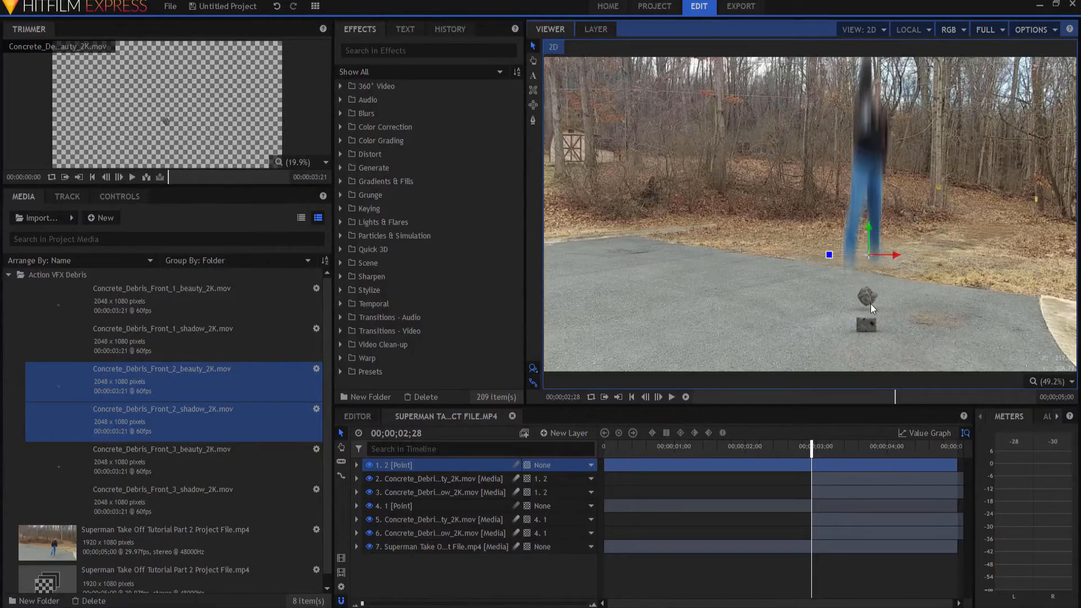
- Shift point layer 2 and both Concrete_Debris_Front_2 layers slightly later so the debris clips start at 00;00;03;00
{"action": "key", "text": "."}
{"action": "key", "text": "."}
{"action": "key", "text": "."}
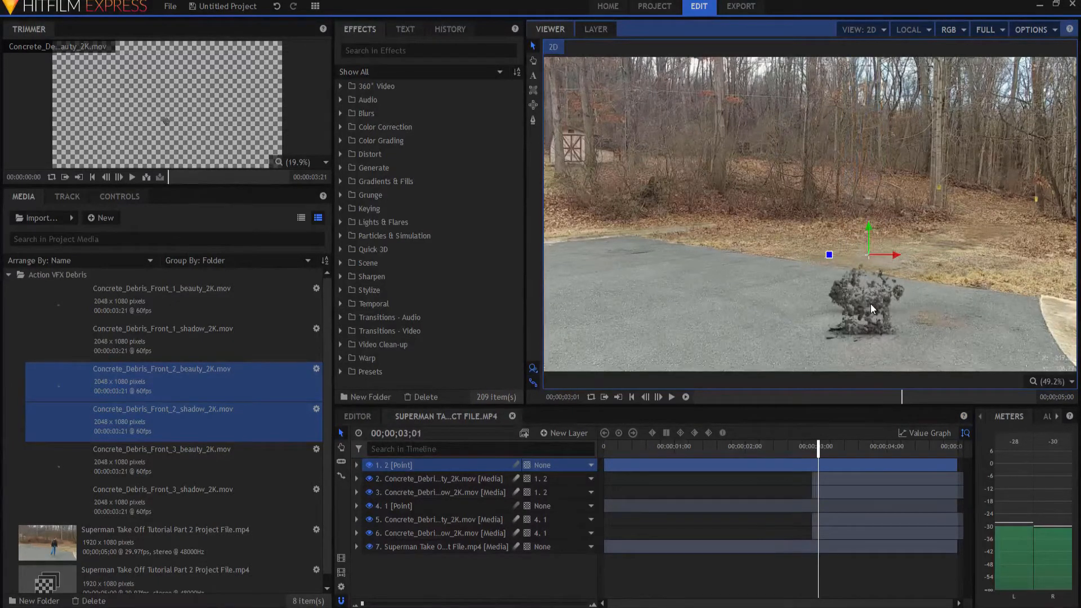
{"action": "left_click", "coordinate": [441, 491], "text": "shift"}
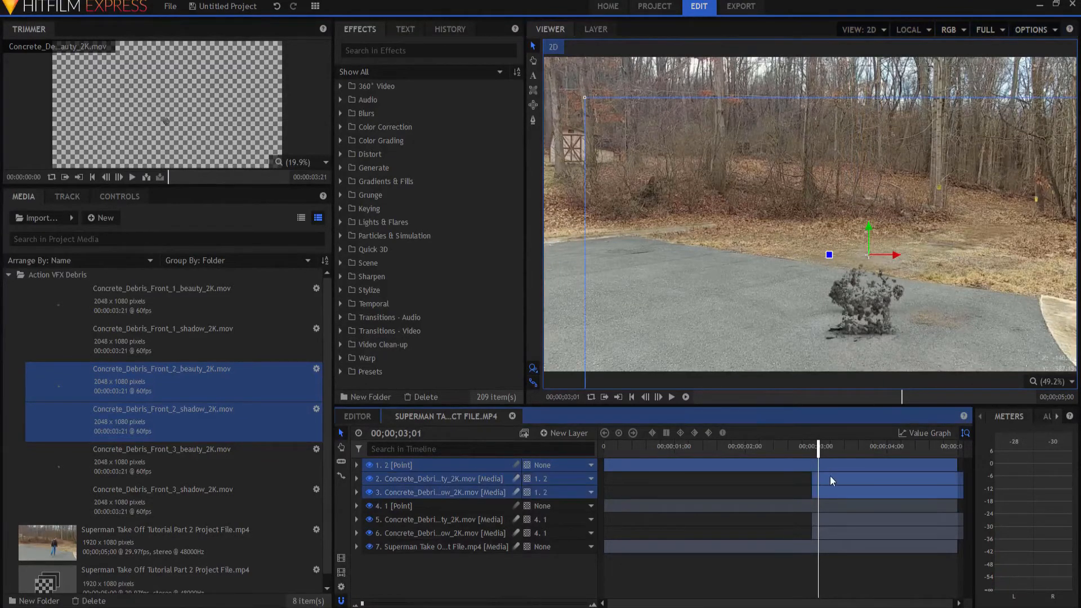
{"action": "left_click_drag", "start_coordinate": [836, 476], "coordinate": [838, 477]}
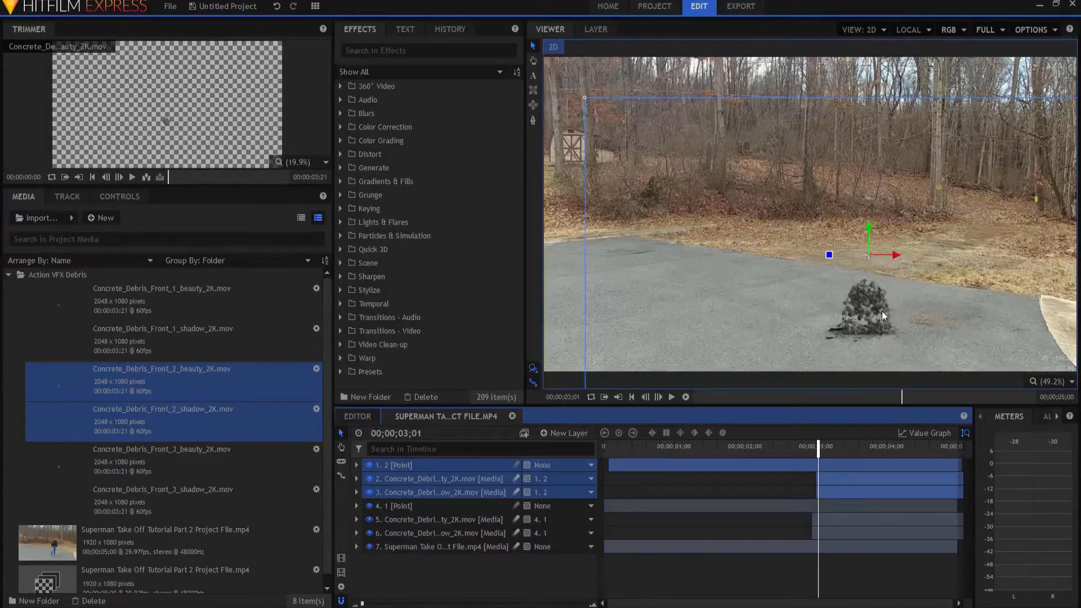
- Go through the frames from 00;00;03;00 to 00;00;04;17 to examine how the two debris bursts spread and land around the crater
{"action": "key", "text": "comma"}
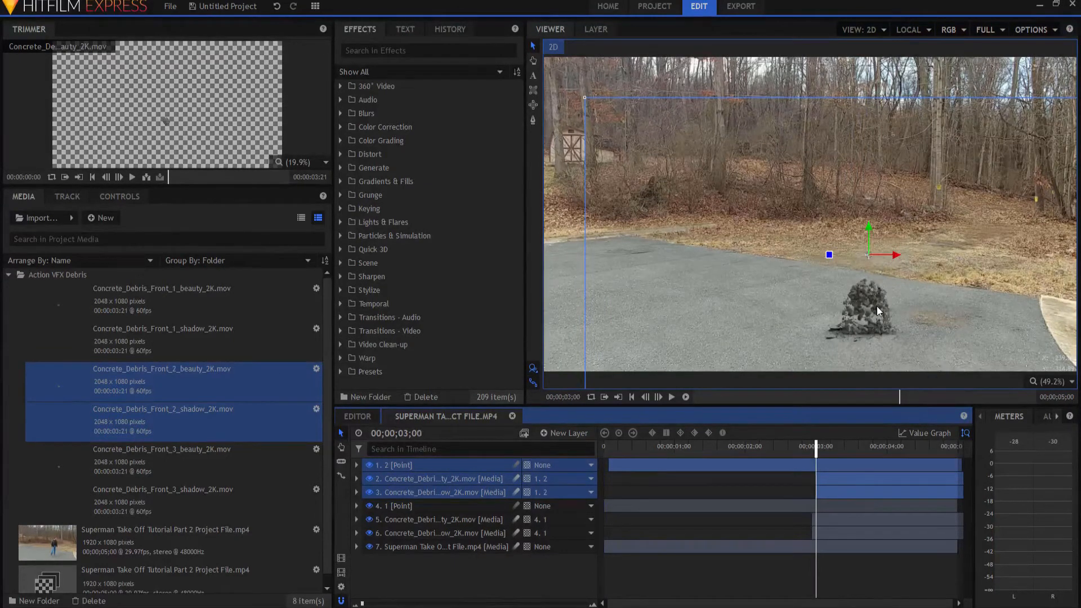
{"action": "key", "text": "period"}
{"action": "key", "text": "period"}
{"action": "key", "text": "period"}
{"action": "key", "text": "period"}
{"action": "key", "text": "period"}
{"action": "key", "text": "period"}
{"action": "key", "text": "period"}
{"action": "key", "text": "period"}
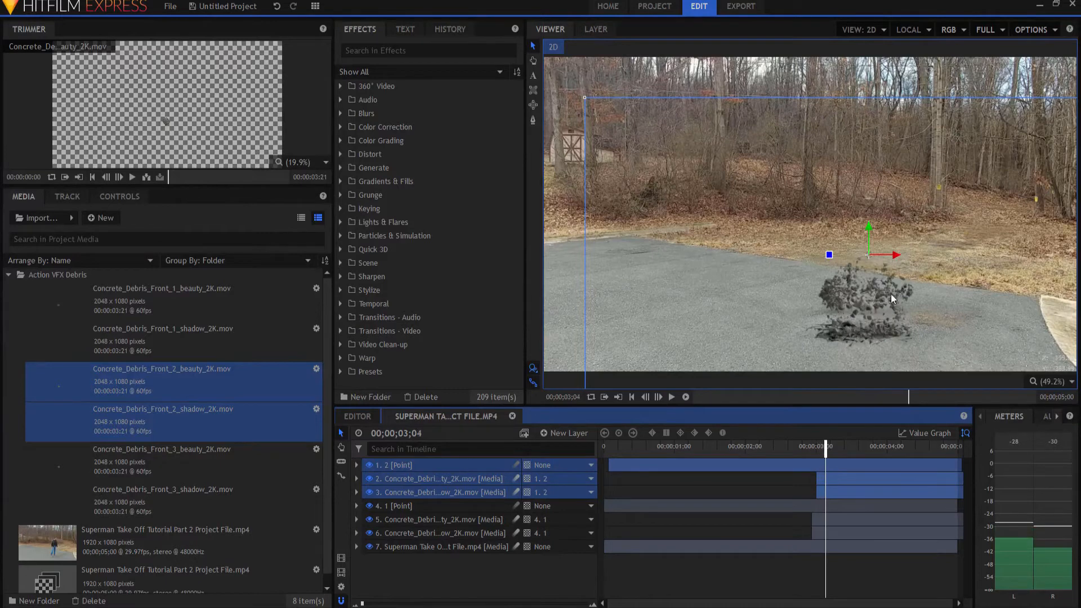
{"action": "key", "text": "period"}
{"action": "key", "text": "period"}
{"action": "key", "text": "period"}
{"action": "key", "text": "period"}
{"action": "key", "text": "period"}
{"action": "key", "text": "period"}
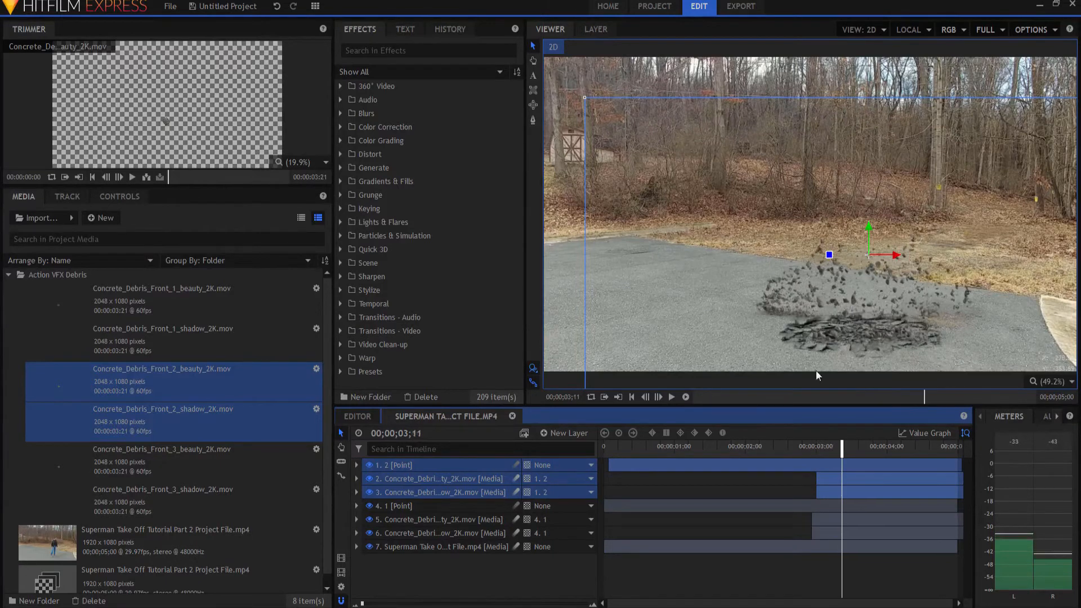
{"action": "key", "text": "period"}
{"action": "key", "text": "period"}
{"action": "key", "text": "period"}
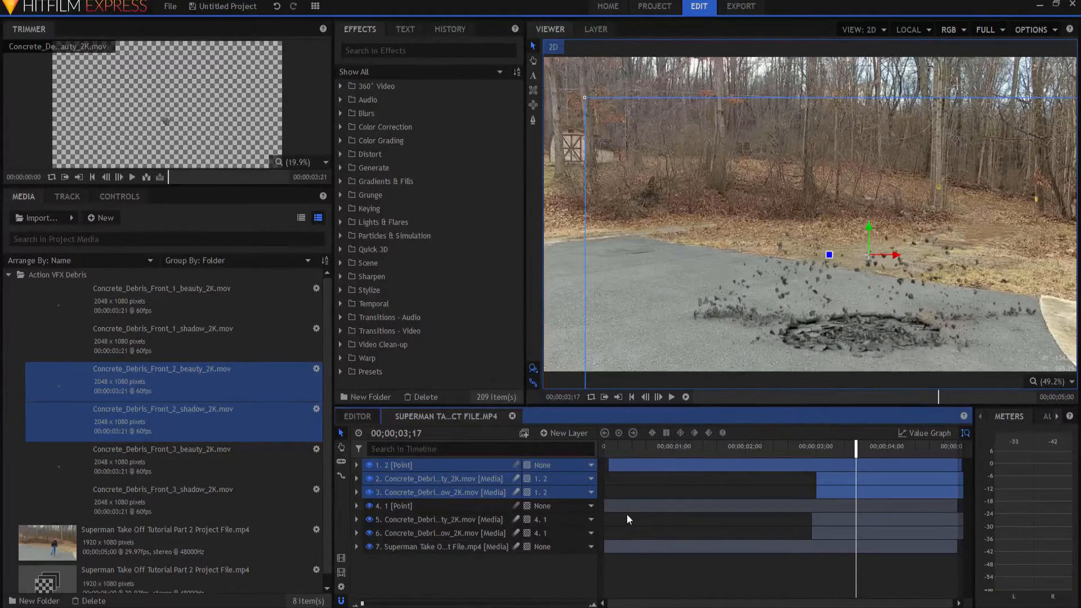
{"action": "left_click", "coordinate": [431, 578]}
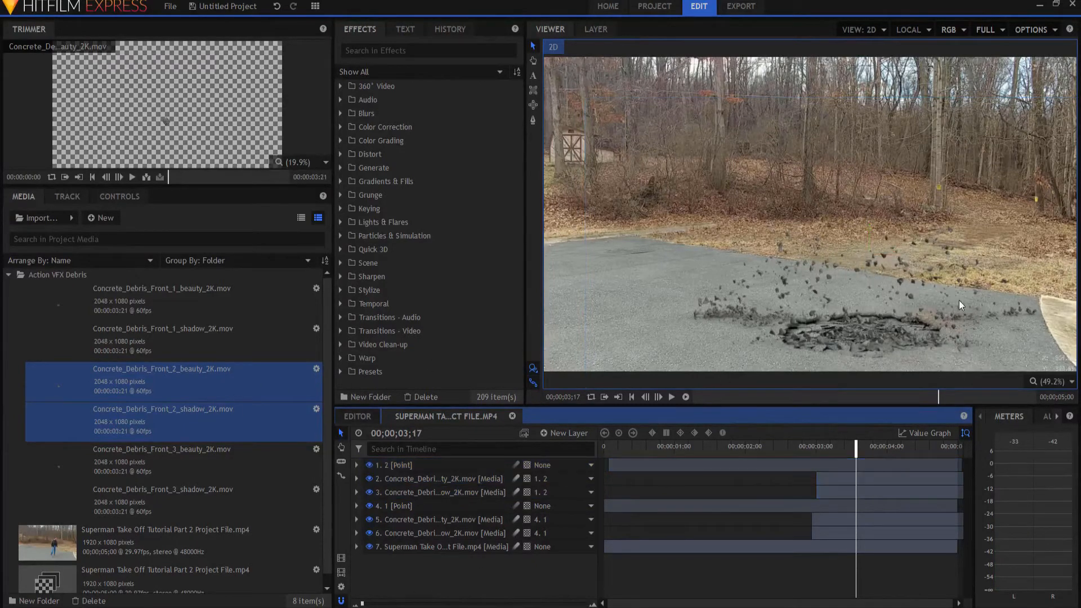
{"action": "left_click_drag", "start_coordinate": [857, 452], "coordinate": [927, 449]}
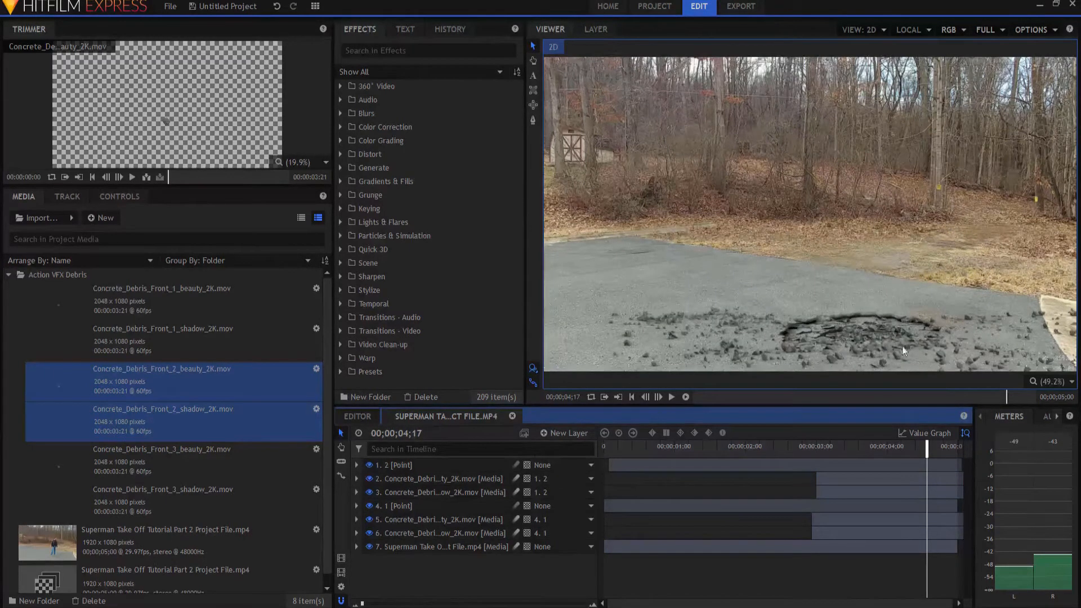
- Add the Concrete_Debris_Front_3 beauty and shadow clips as the topmost layers starting at 00;00;03;00, and create a point layer named 3 above them
{"action": "left_click", "coordinate": [114, 461]}
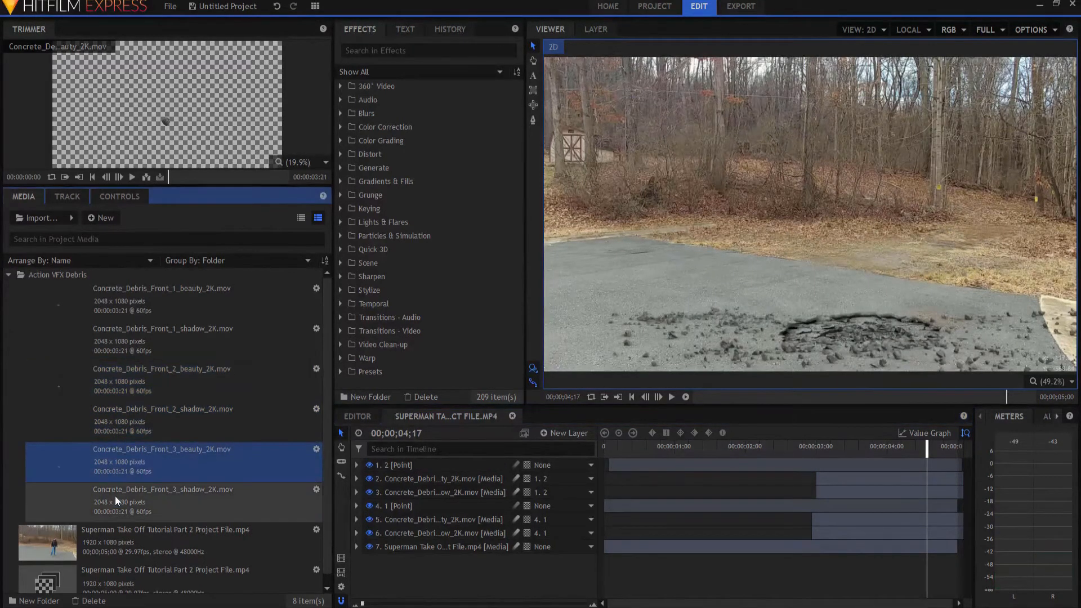
{"action": "left_click_drag", "start_coordinate": [114, 462], "coordinate": [818, 463]}
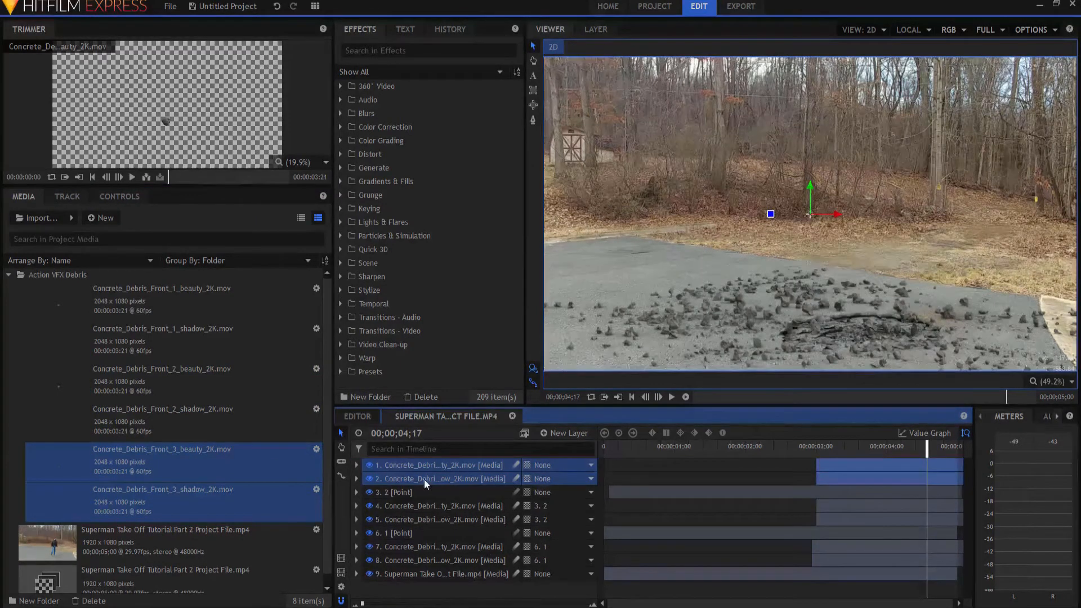
{"action": "left_click", "coordinate": [562, 434]}
{"action": "left_click", "coordinate": [554, 527]}
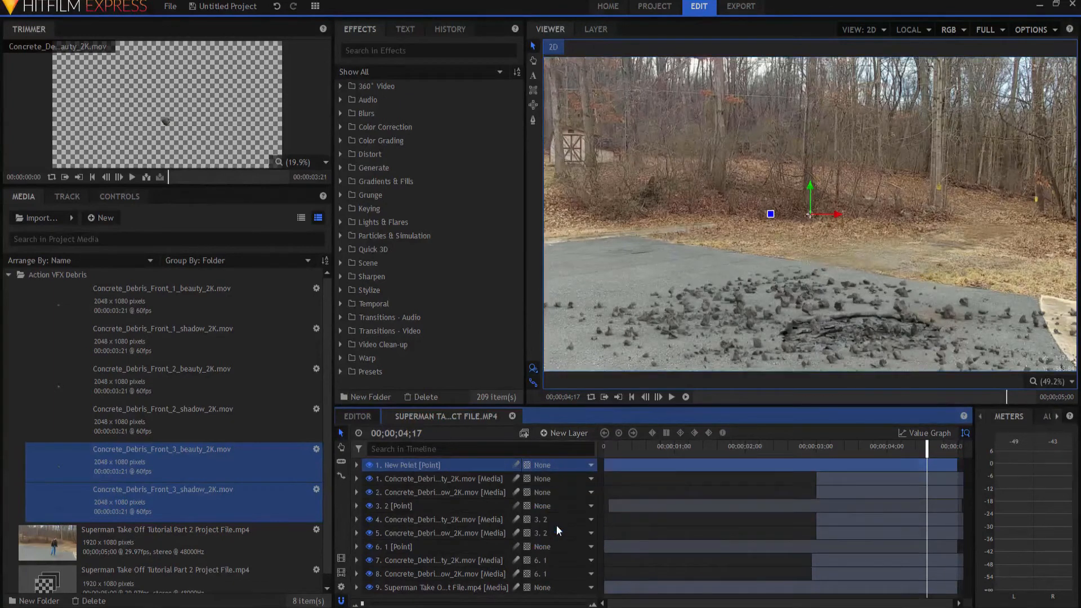
{"action": "double_click", "coordinate": [417, 465]}
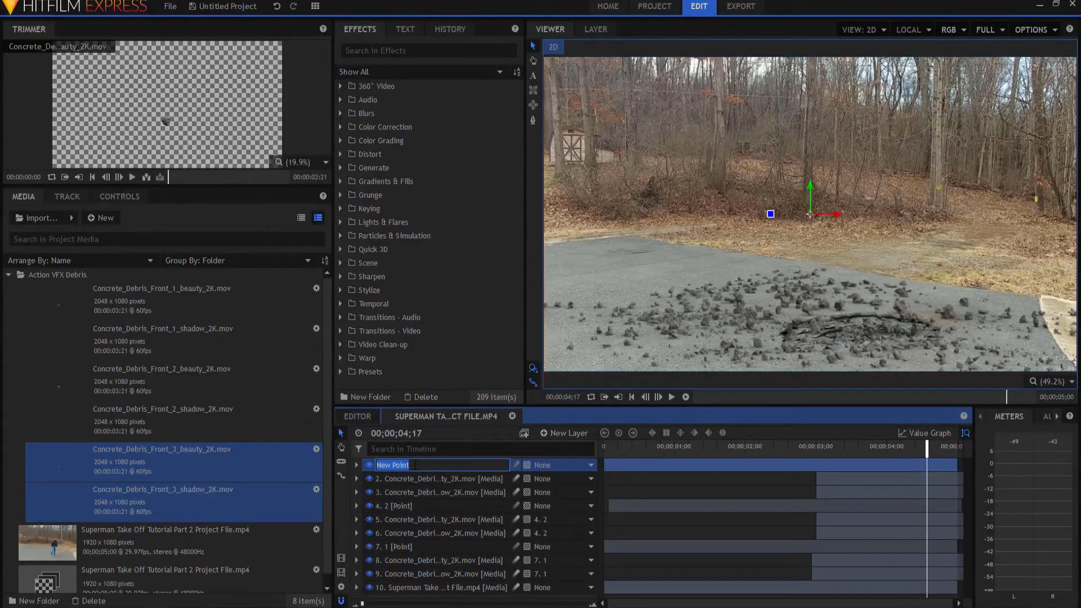
{"action": "type", "text": "3"}
{"action": "key", "text": "Return"}
- Parent both Concrete_Debris_Front_3 layers to point layer 3 and move that point right and down until the debris sits around the crater
{"action": "left_click", "coordinate": [410, 476]}
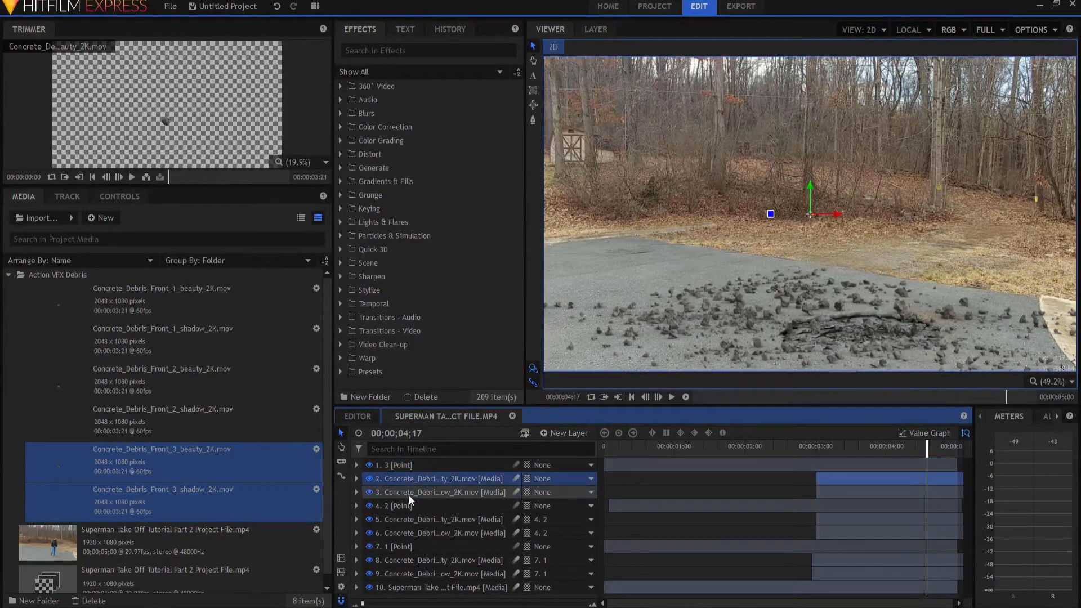
{"action": "left_click", "coordinate": [409, 493], "text": "ctrl"}
{"action": "left_click", "coordinate": [558, 478]}
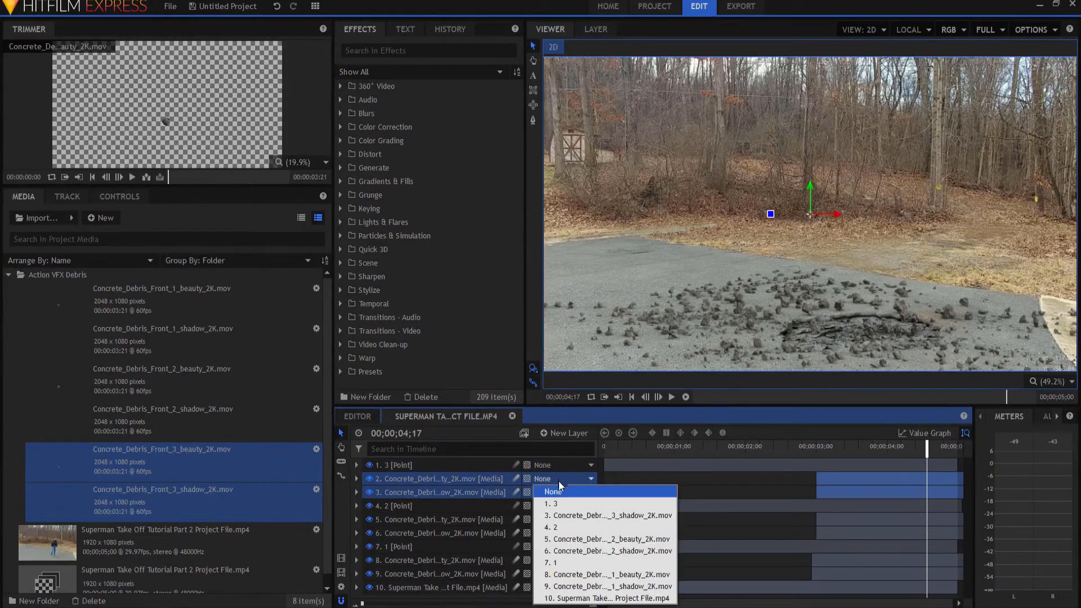
{"action": "left_click", "coordinate": [559, 503]}
{"action": "left_click", "coordinate": [427, 465]}
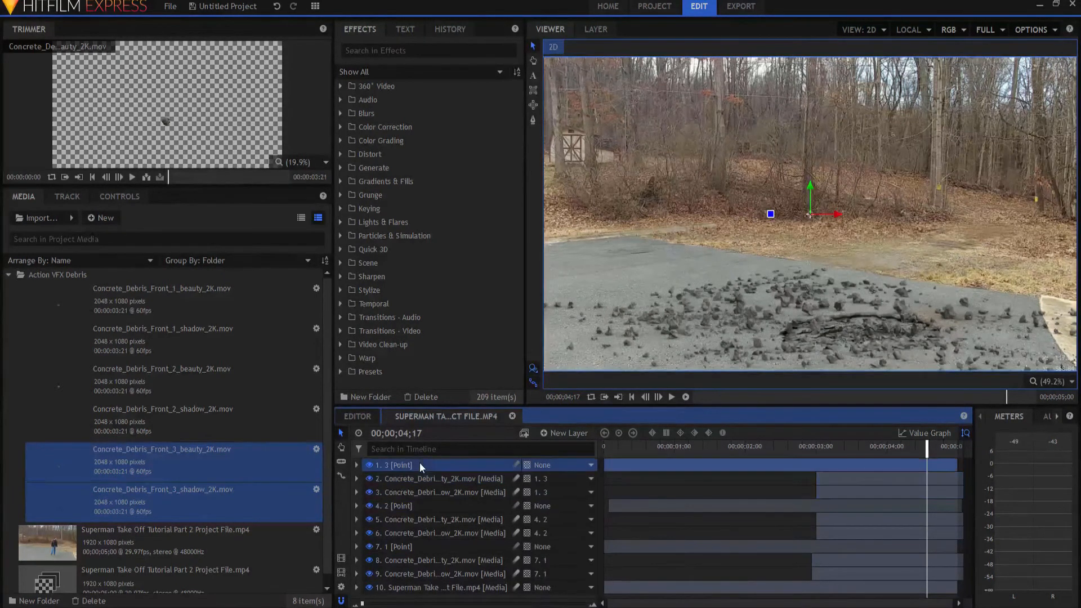
{"action": "left_click_drag", "start_coordinate": [837, 213], "coordinate": [871, 202]}
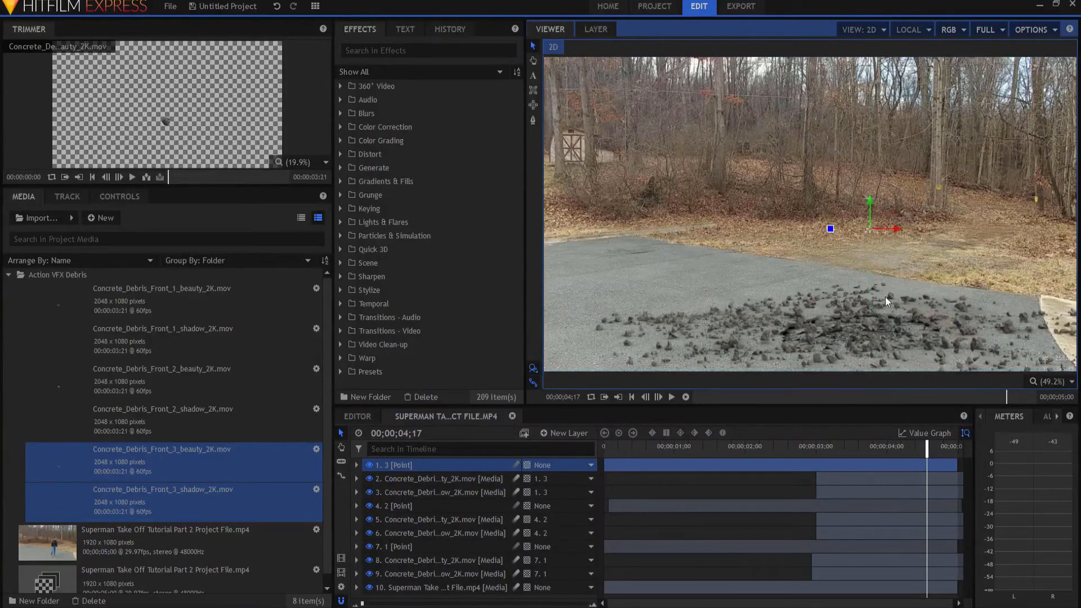
- Shift point layer 3 and both Concrete_Debris_Front_3 layers slightly later so the debris clips start at 00;00;03;03
{"action": "left_click_drag", "start_coordinate": [926, 447], "coordinate": [816, 440]}
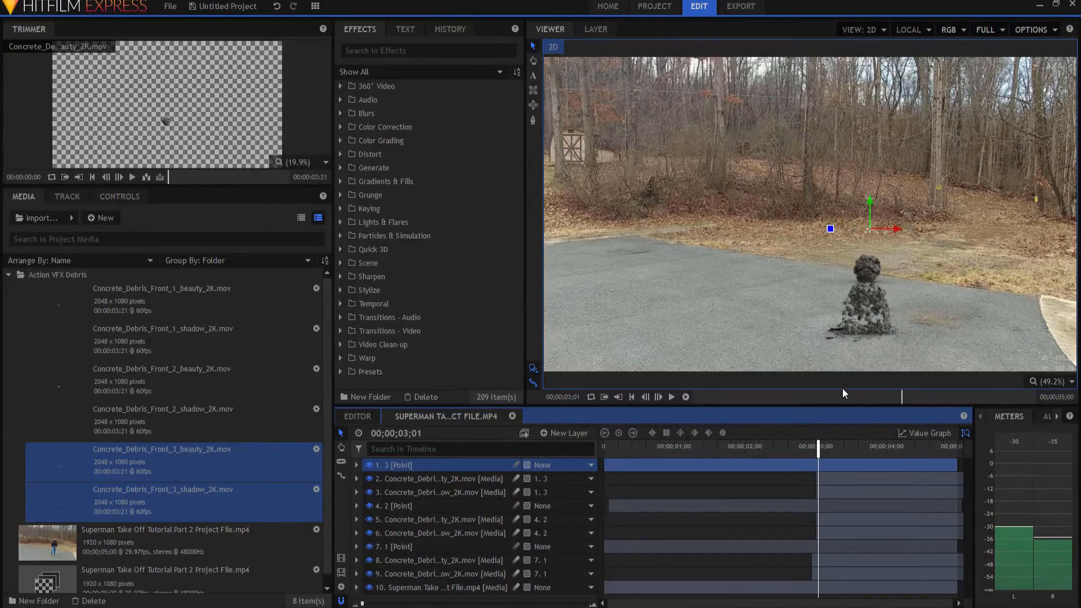
{"action": "key", "text": "Right"}
{"action": "key", "text": "Right"}
{"action": "key", "text": "Right"}
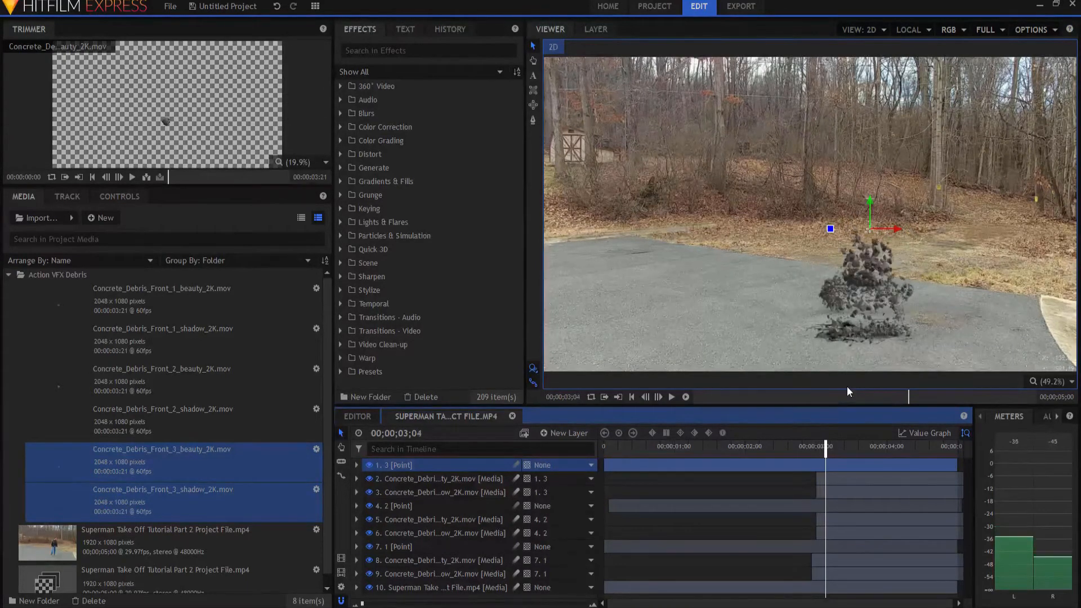
{"action": "key", "text": "Left"}
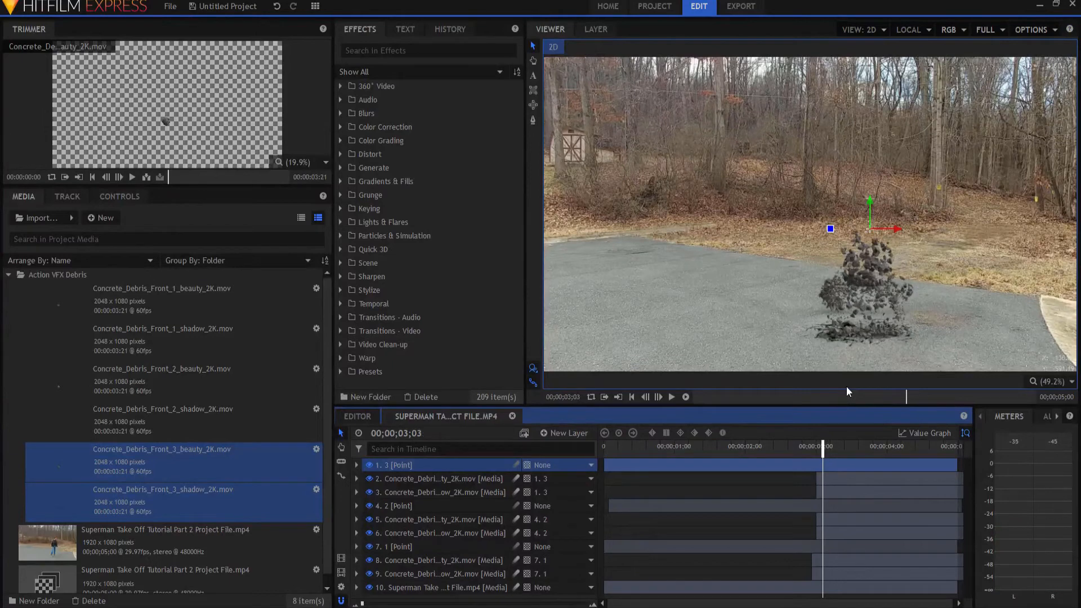
{"action": "left_click", "coordinate": [421, 491], "text": "shift"}
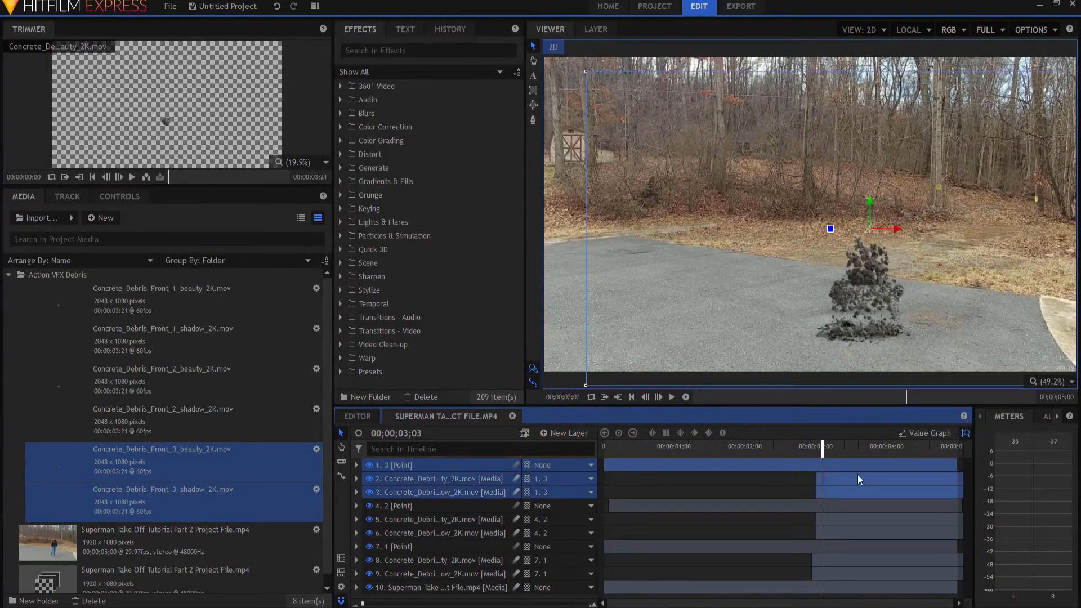
{"action": "left_click_drag", "start_coordinate": [852, 475], "coordinate": [849, 478]}
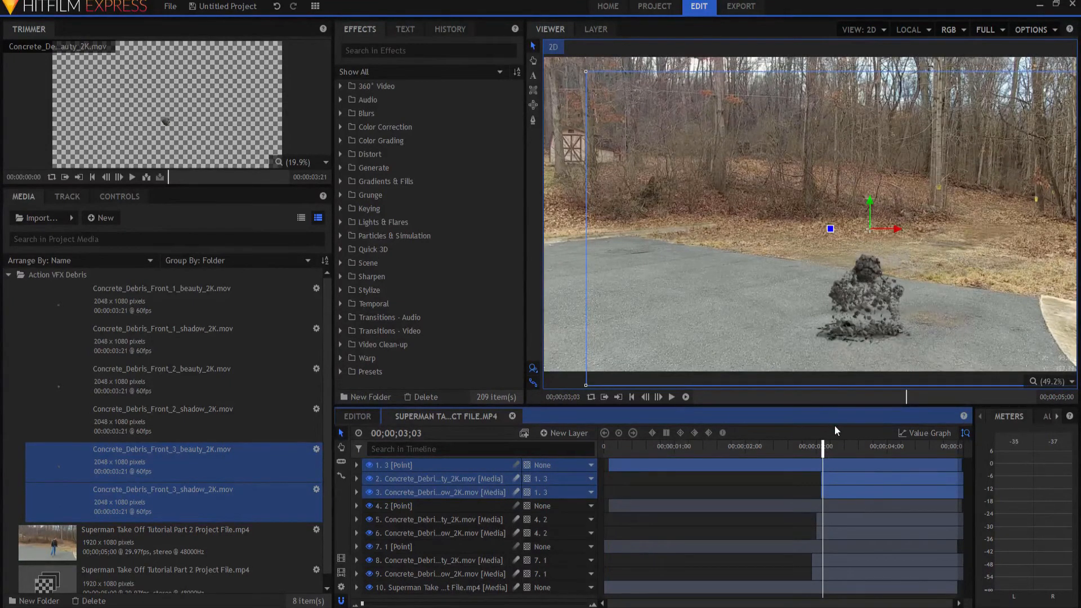
- Examine the staggered starts of the three debris pairs and the frame at 00;00;03;10, and display the controls of point layer 3
{"action": "left_click_drag", "start_coordinate": [362, 603], "coordinate": [436, 603]}
{"action": "left_click_drag", "start_coordinate": [804, 478], "coordinate": [832, 450]}
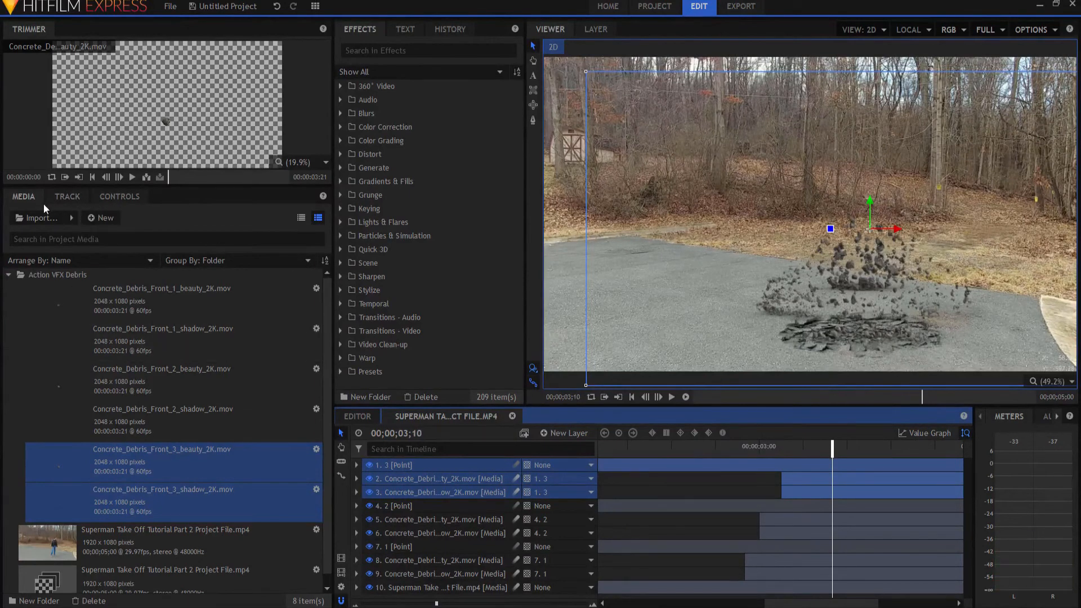
{"action": "left_click", "coordinate": [416, 462]}
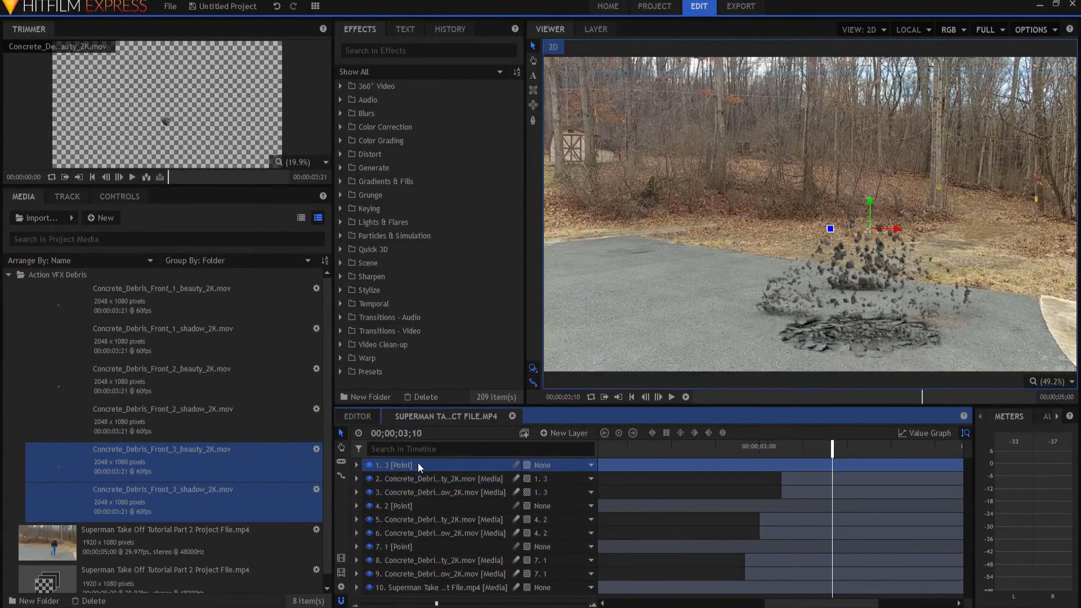
{"action": "left_click", "coordinate": [115, 195]}
{"action": "left_click", "coordinate": [565, 457]}
- Play the whole composite from the first frame to review the take-off with all three debris bursts
{"action": "left_click", "coordinate": [631, 397]}
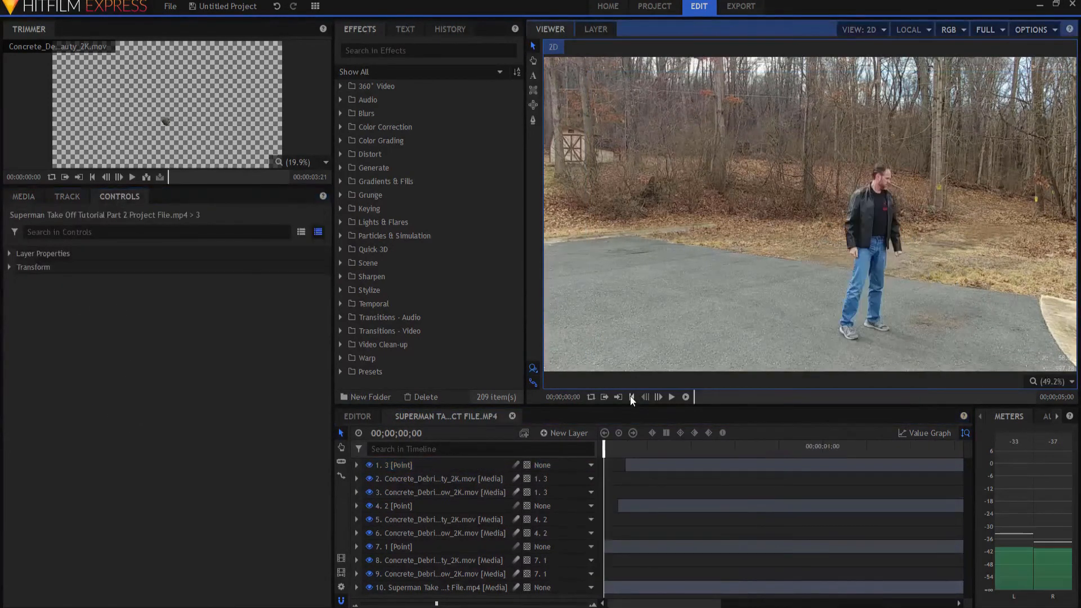
{"action": "left_click_drag", "start_coordinate": [436, 604], "coordinate": [362, 603]}
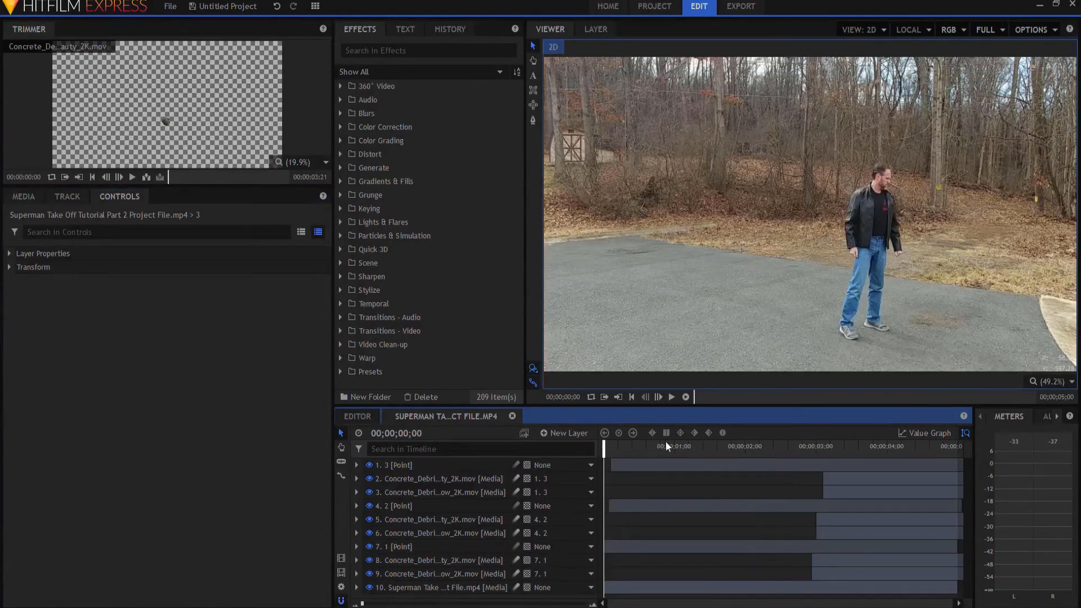
{"action": "left_click", "coordinate": [672, 397]}
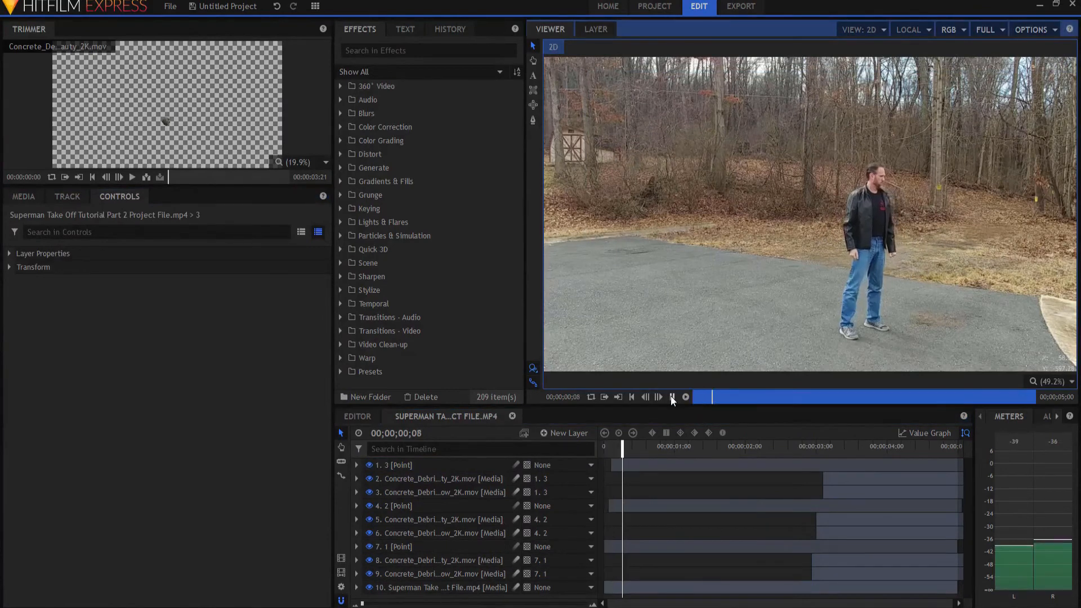